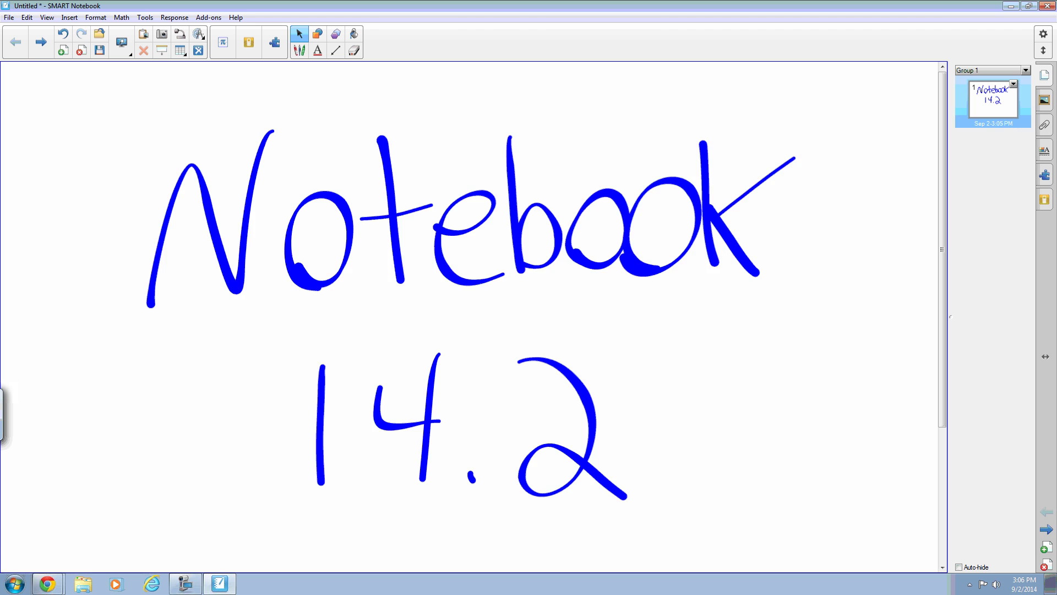
# Add a blank page after the title page and open the SMART Blocks add-on
pyautogui.click(1046, 545)
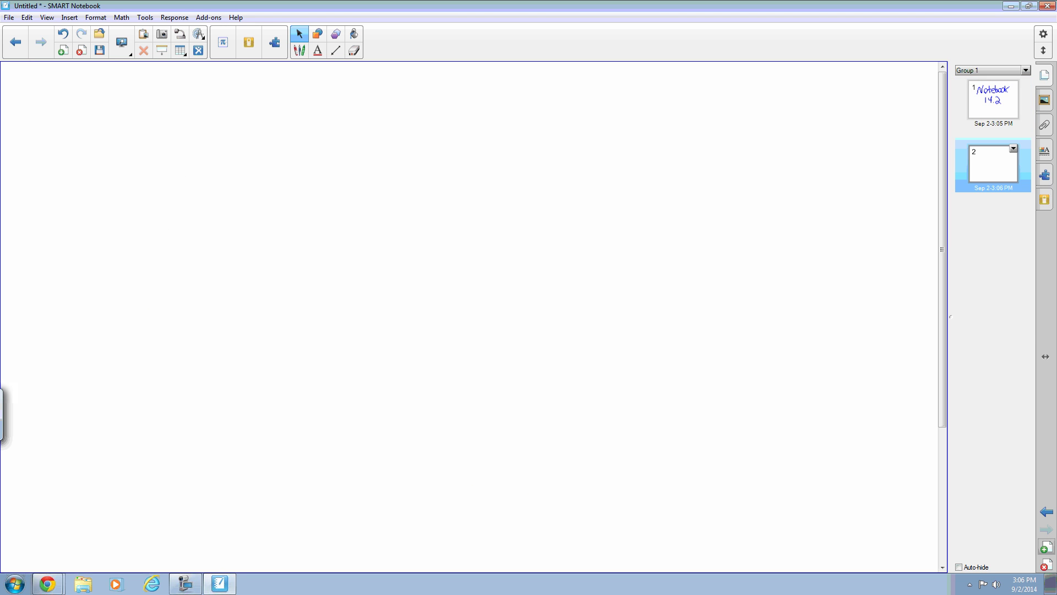
pyautogui.click(1045, 175)
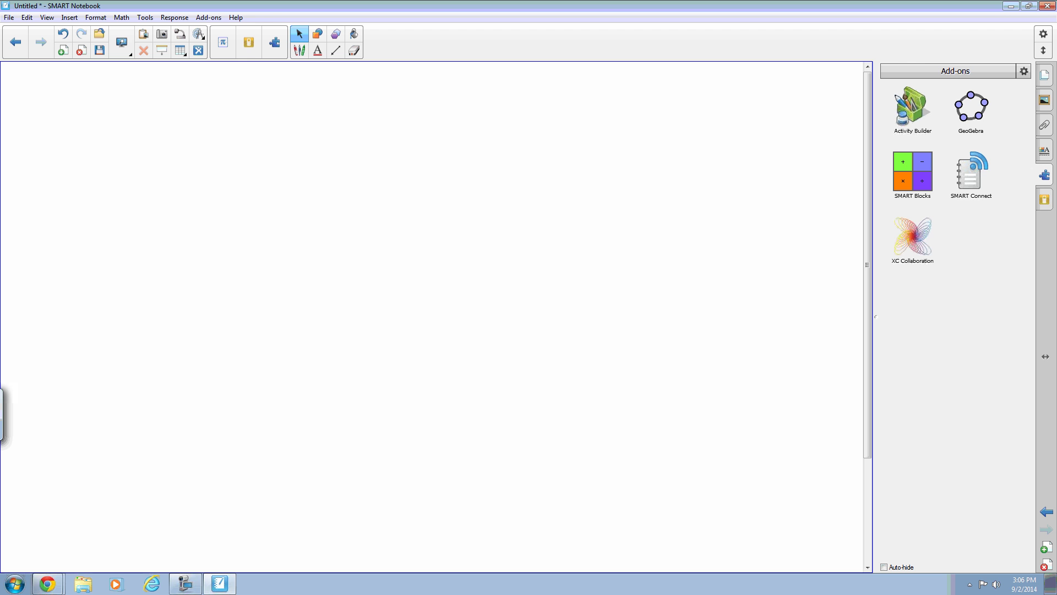
pyautogui.click(914, 171)
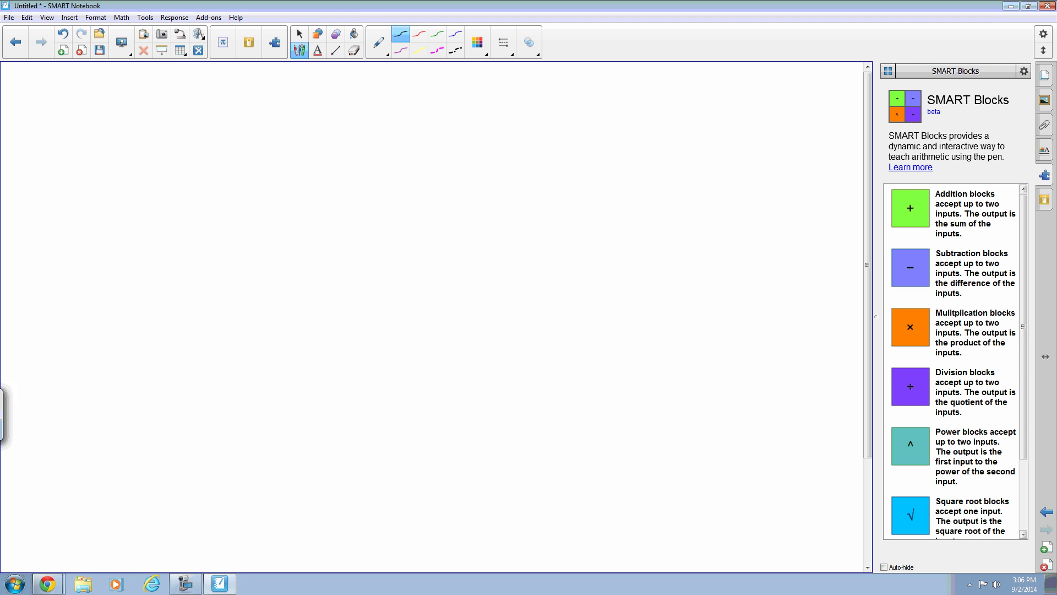
# Handwrite the numbers 1, 2 and 3 in black, spaced apart across the upper half of the page
pyautogui.moveTo(127, 98); pyautogui.dragTo(113, 254)
pyautogui.moveTo(389, 105)
pyautogui.mouseDown()
pyautogui.moveTo(448, 216)
pyautogui.moveTo(509, 260)
pyautogui.mouseUp()
pyautogui.moveTo(681, 97)
pyautogui.mouseDown()
pyautogui.moveTo(716, 155)
pyautogui.moveTo(700, 294)
pyautogui.mouseUp()
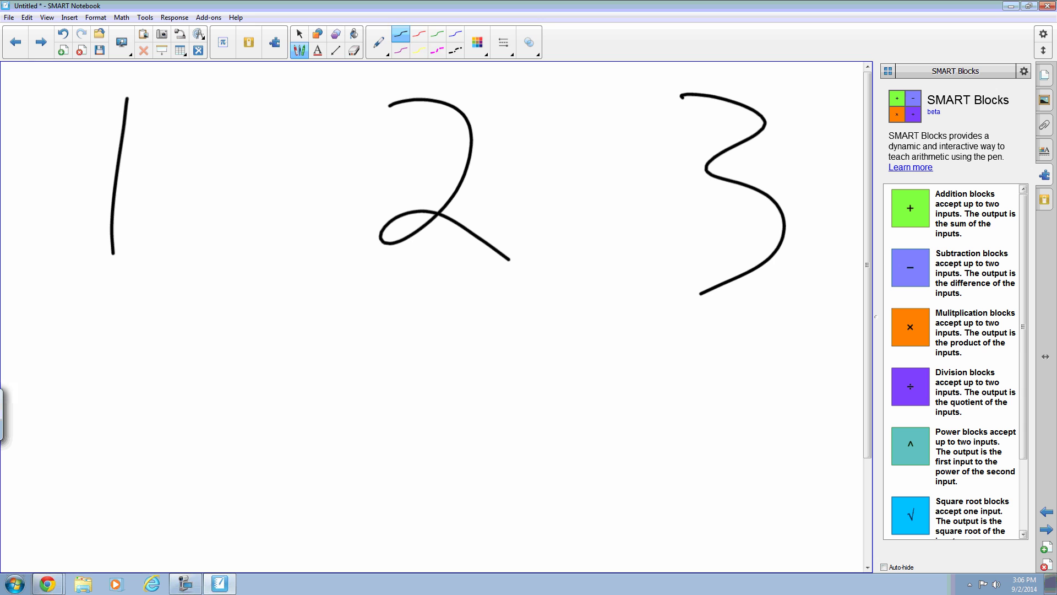
# Place an addition block below the numbers 1 and 2 and a subtraction block below 2 and 3
pyautogui.click(299, 33)
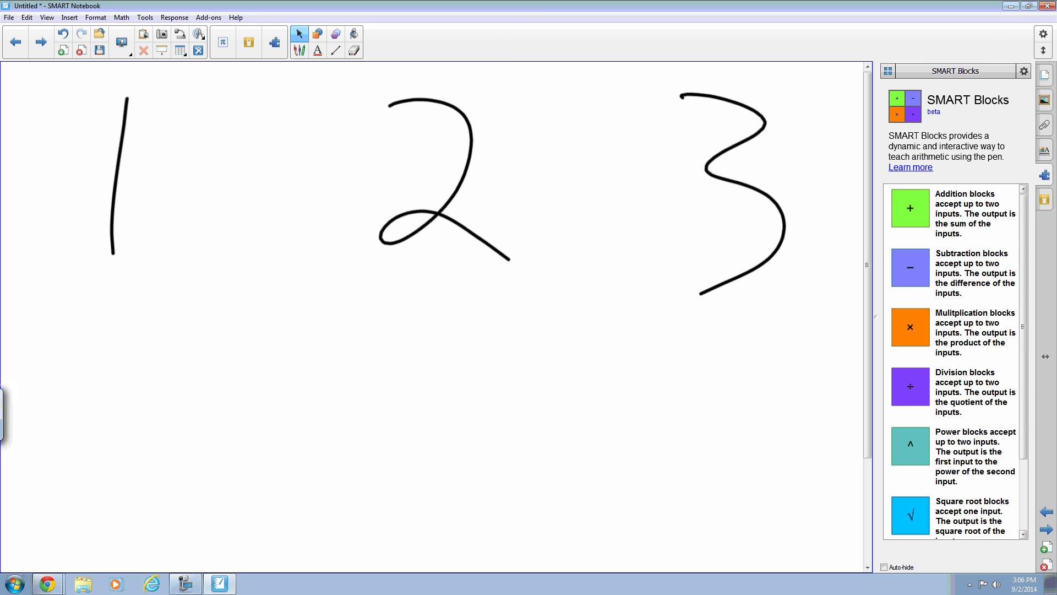
pyautogui.moveTo(910, 208); pyautogui.dragTo(217, 347)
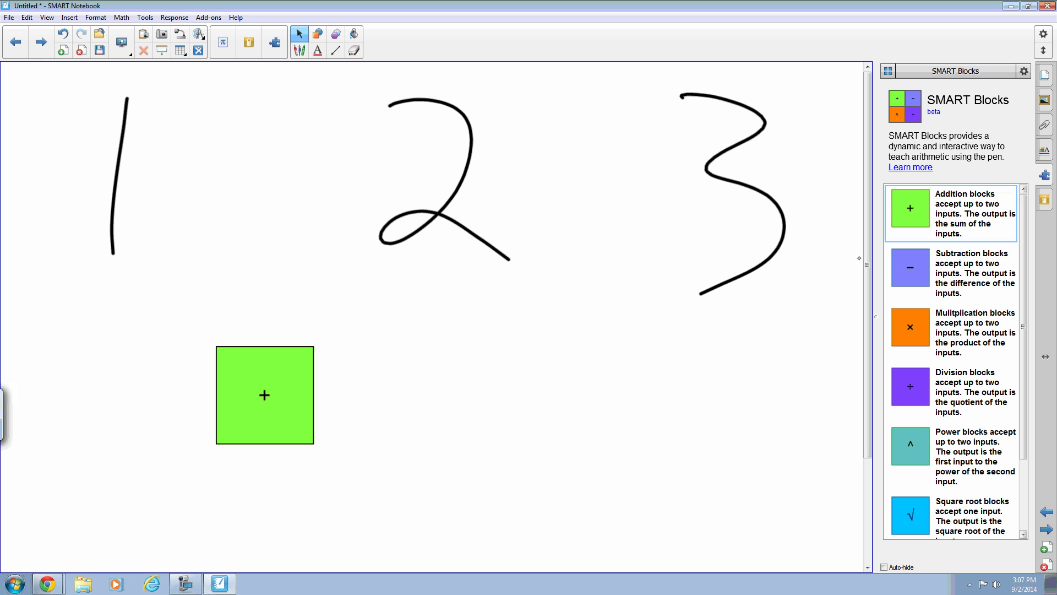
pyautogui.moveTo(910, 268); pyautogui.dragTo(559, 412)
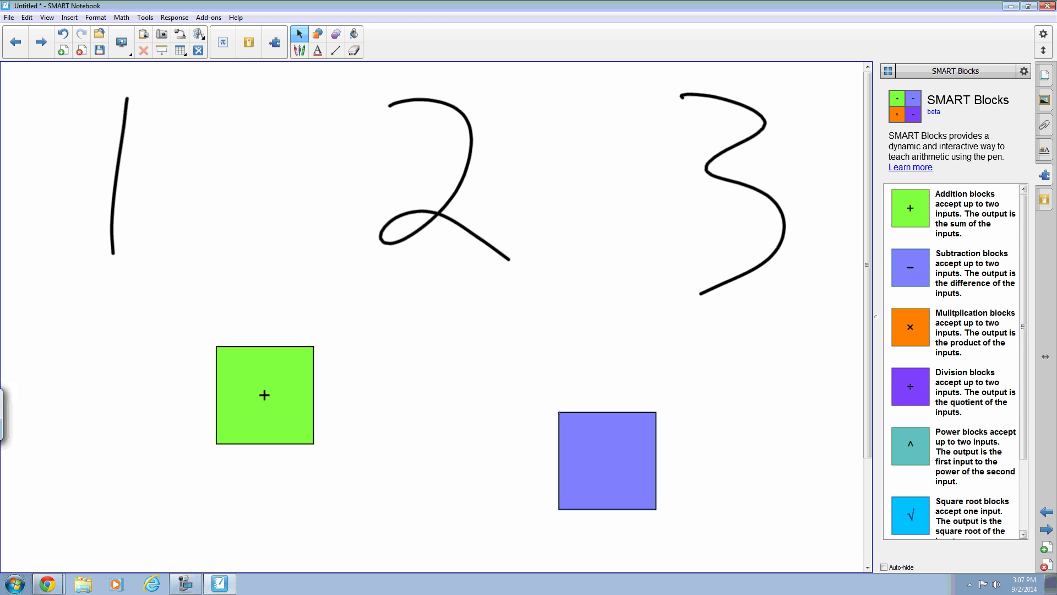
# Link the numbers 1 and 2 to the addition block, and 2 and 3 to the subtraction block
pyautogui.click(299, 50)
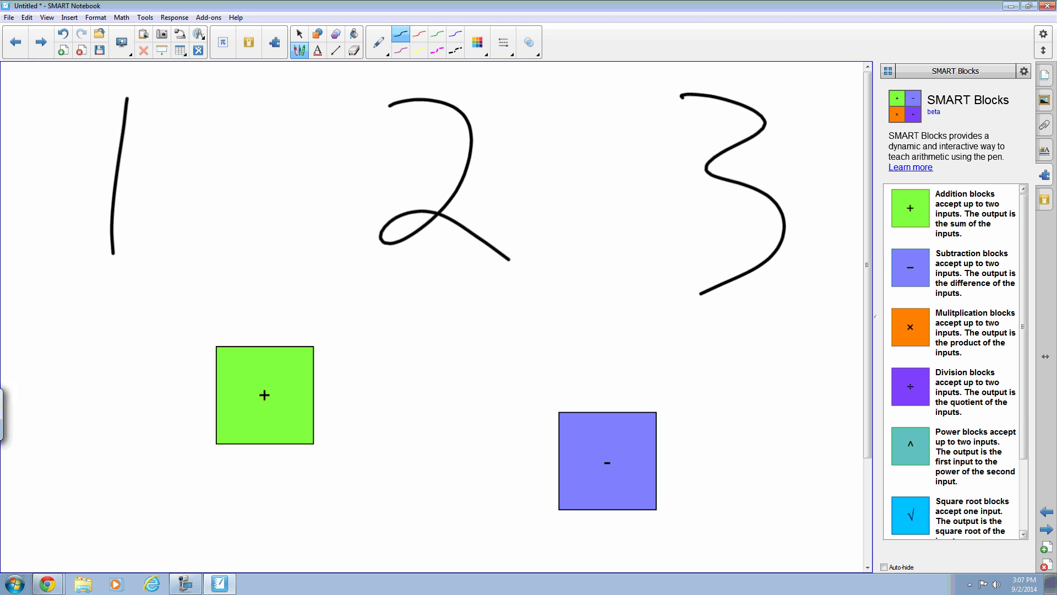
pyautogui.moveTo(112, 220); pyautogui.dragTo(236, 355)
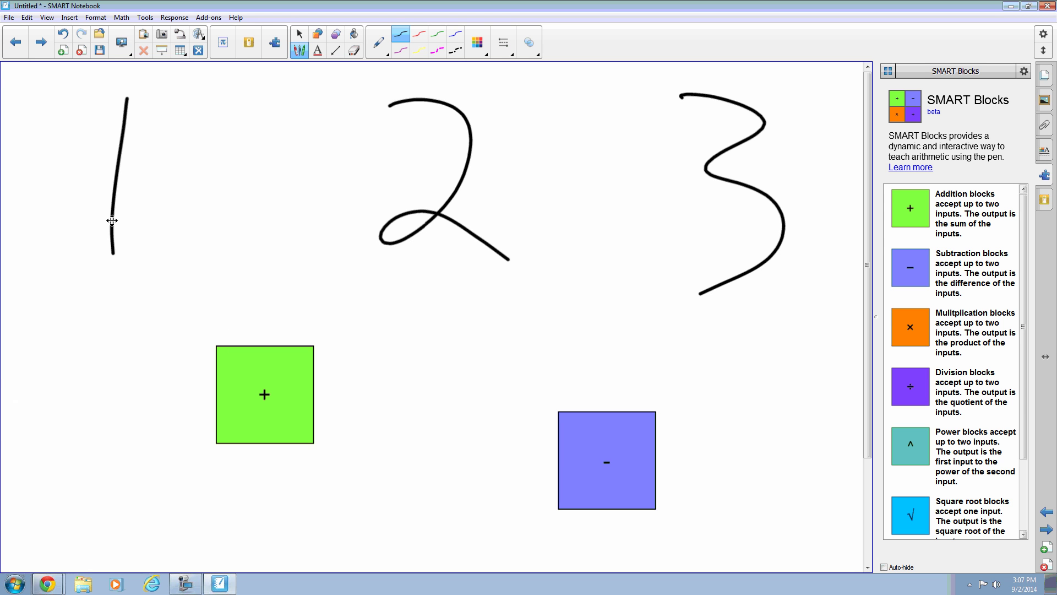
pyautogui.moveTo(413, 242); pyautogui.dragTo(289, 369)
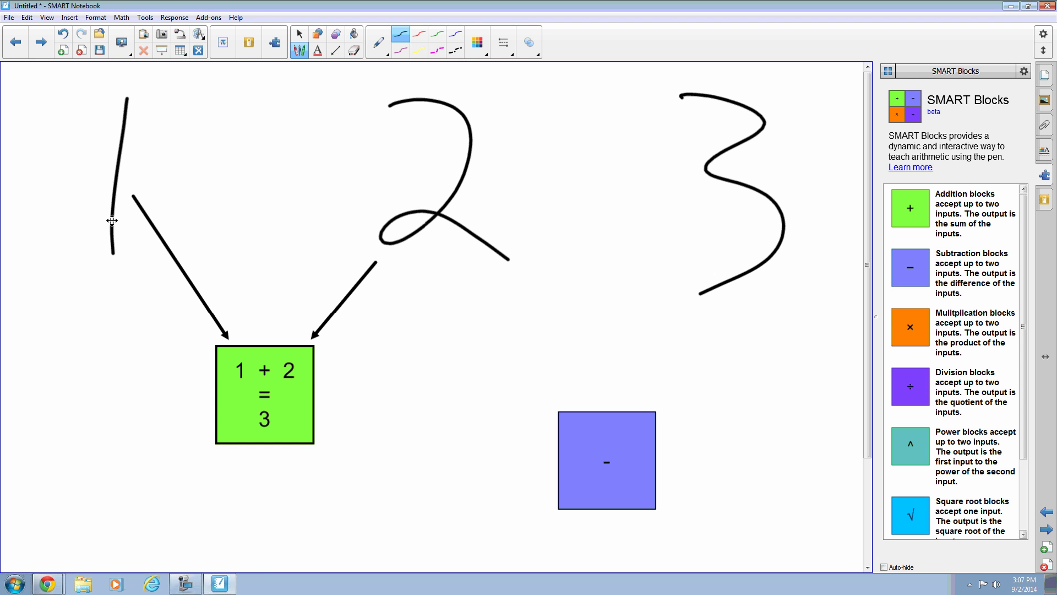
pyautogui.moveTo(493, 263); pyautogui.dragTo(578, 440)
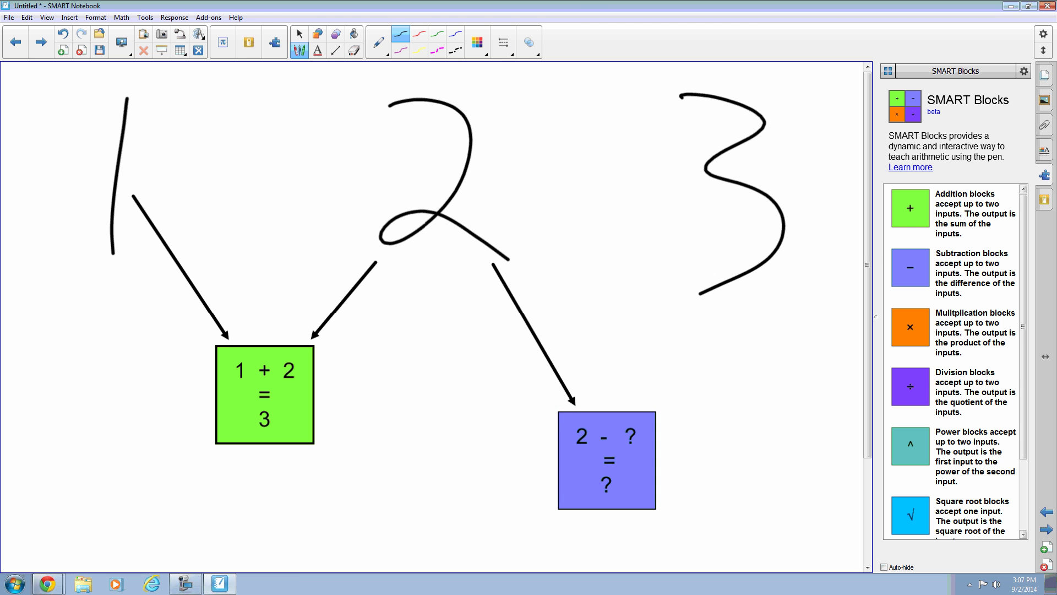
pyautogui.moveTo(730, 287); pyautogui.dragTo(628, 428)
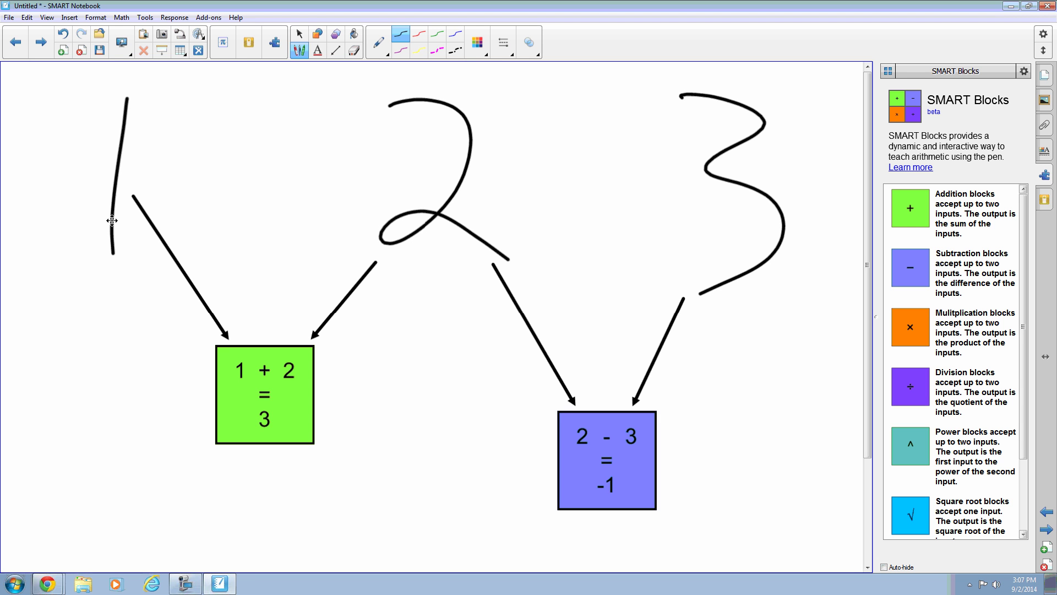
# Erase the link from 2 to the subtraction block and feed the addition block's output into it instead
pyautogui.click(353, 50)
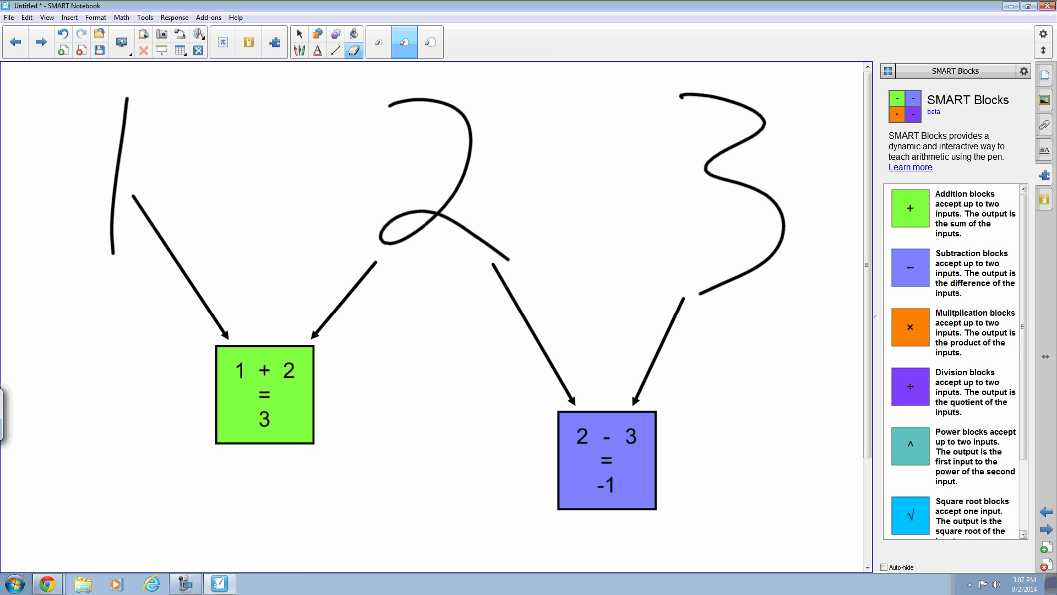
pyautogui.click(533, 335)
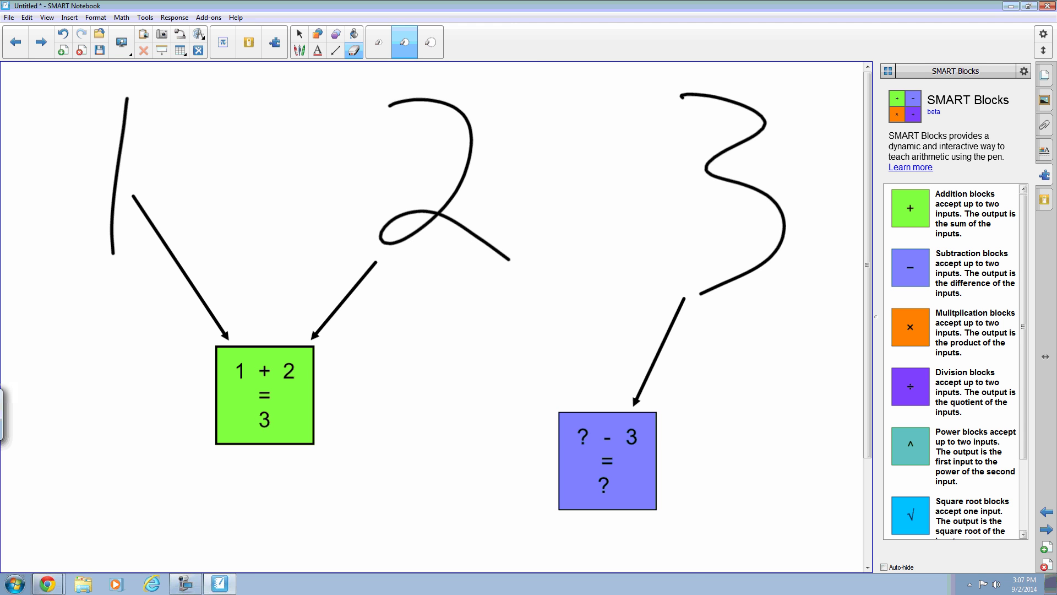
pyautogui.click(298, 50)
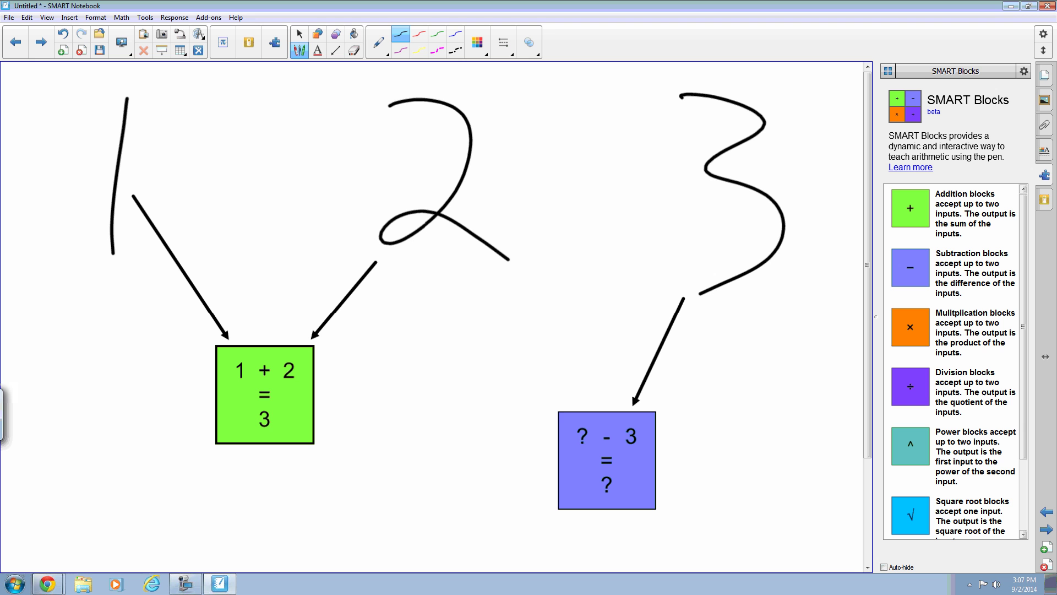
pyautogui.moveTo(297, 394); pyautogui.dragTo(576, 473)
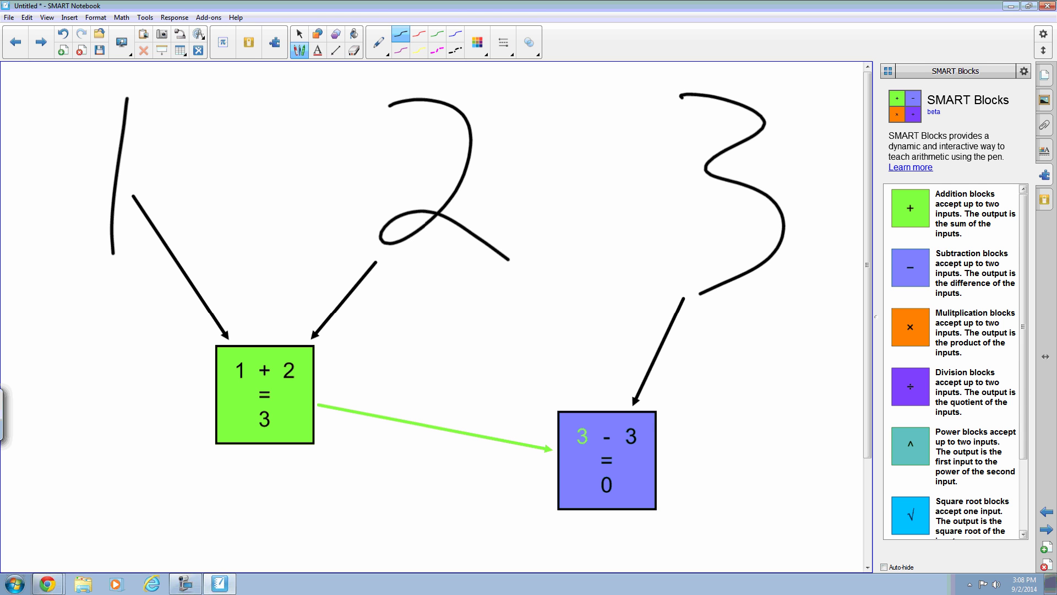
# Place an Unknown block in the lower middle of a new blank page
pyautogui.scroll(-3, 1024, 441)
pyautogui.click(299, 34)
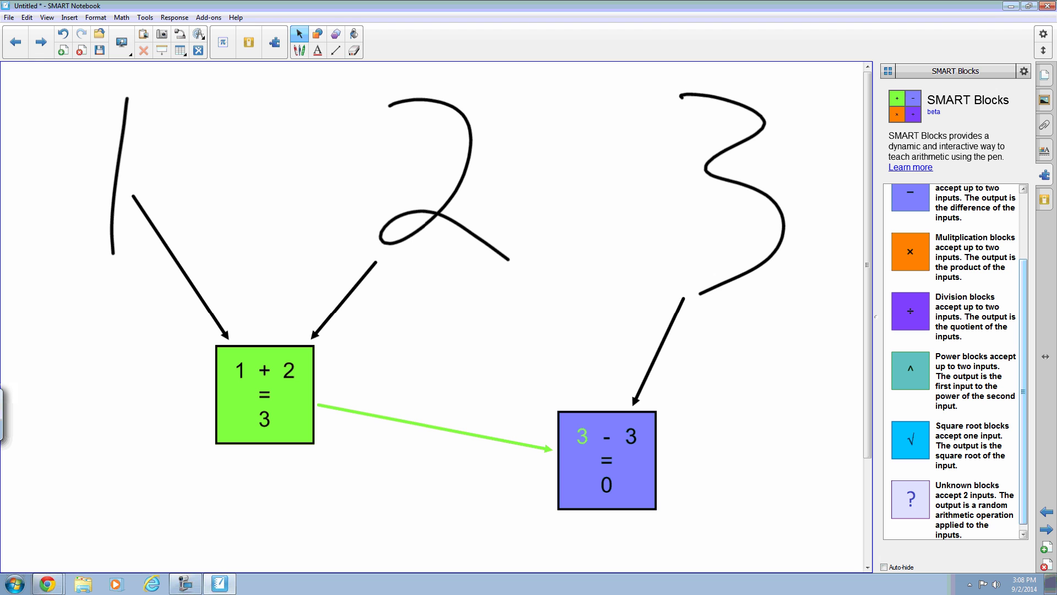
pyautogui.moveTo(1022, 427); pyautogui.dragTo(1019, 432)
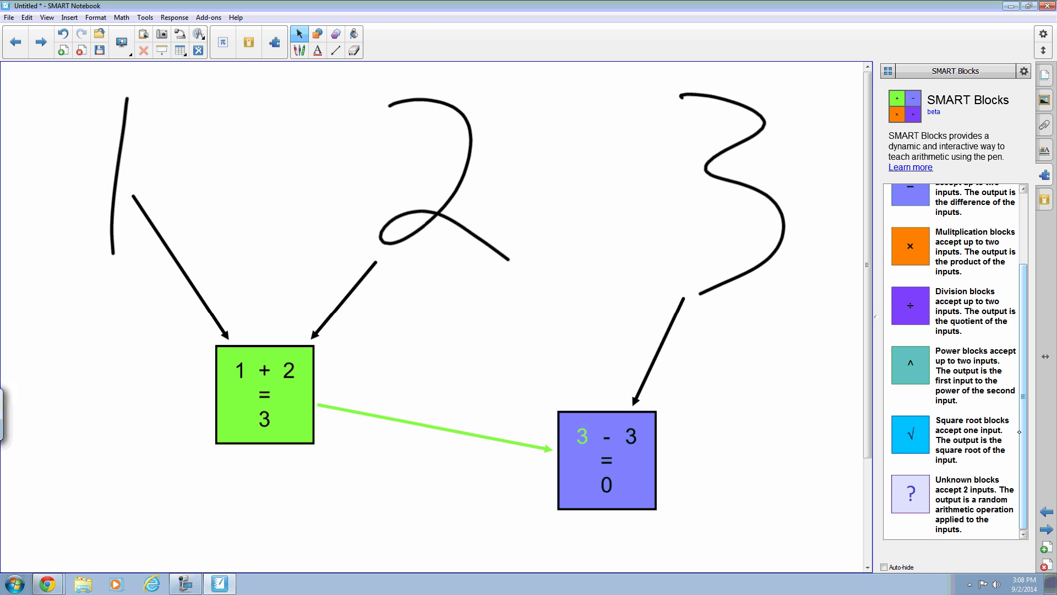
pyautogui.click(1047, 532)
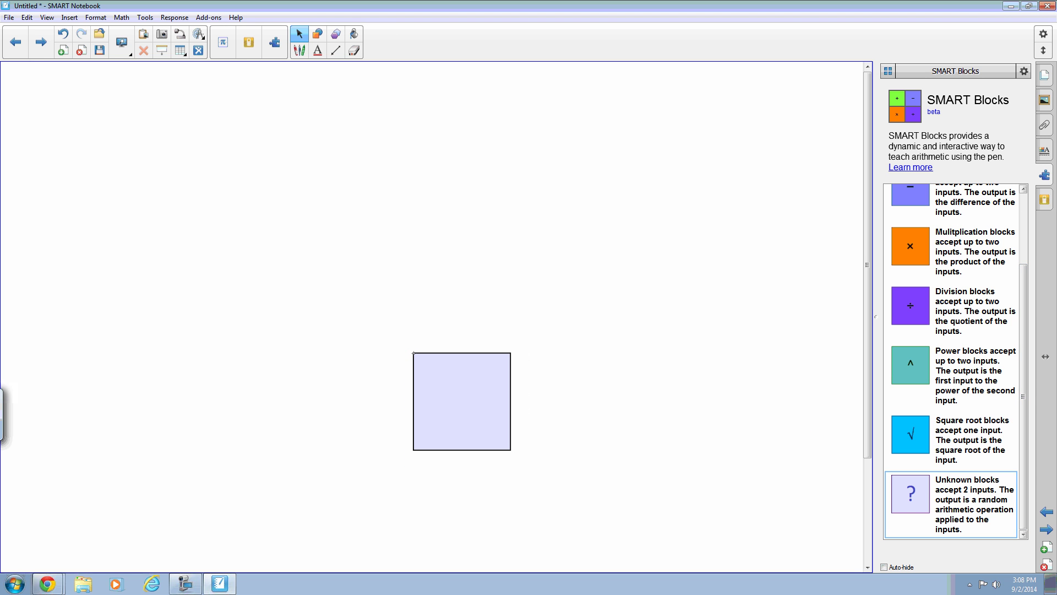
# Handwrite 6 and 3 above the Unknown block and link both numbers to it as inputs
pyautogui.click(299, 50)
pyautogui.moveTo(268, 134)
pyautogui.mouseDown()
pyautogui.moveTo(229, 131)
pyautogui.moveTo(213, 288)
pyautogui.mouseUp()
pyautogui.moveTo(631, 130); pyautogui.dragTo(619, 294)
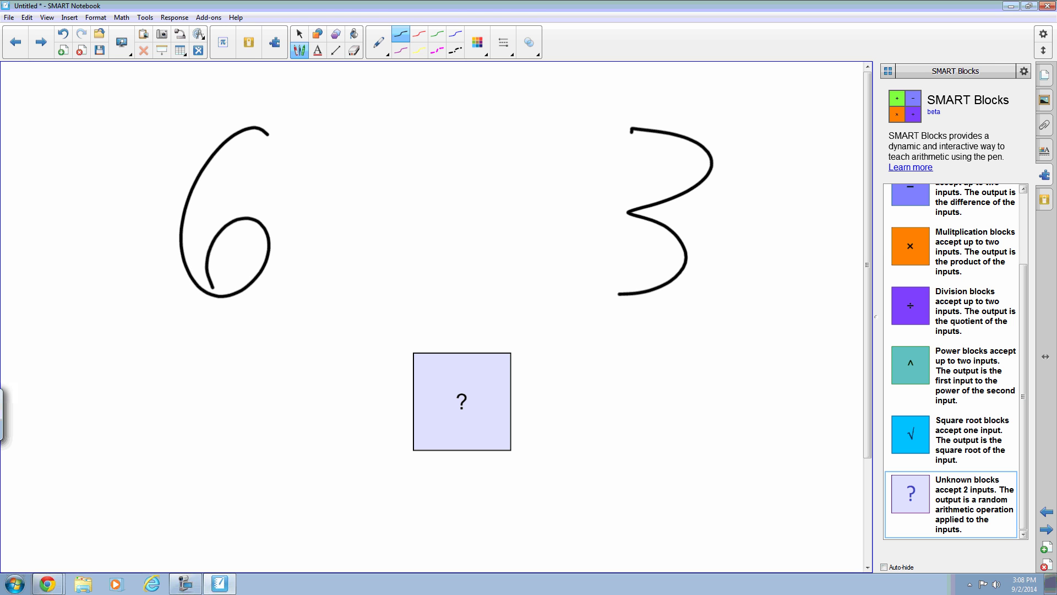
pyautogui.moveTo(261, 269); pyautogui.dragTo(419, 368)
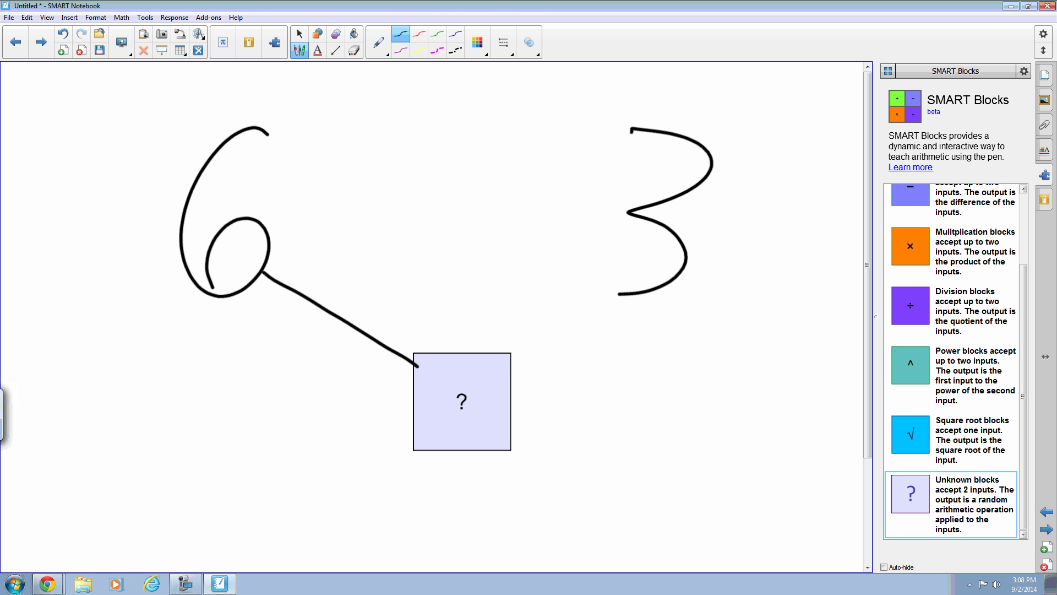
pyautogui.moveTo(648, 293); pyautogui.dragTo(505, 378)
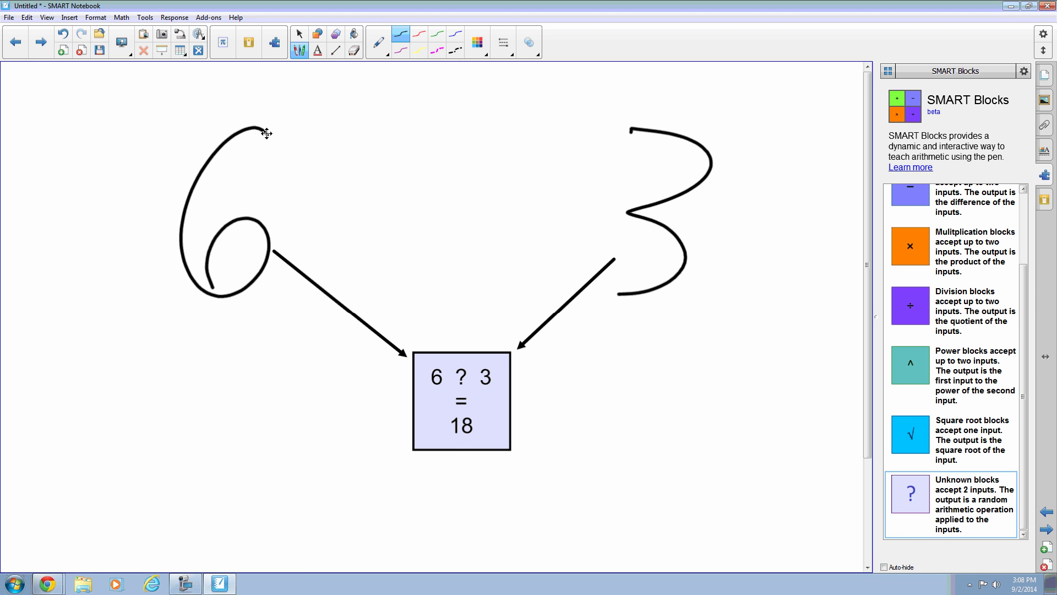
# Add another blank page and open the handwritten equation editor
pyautogui.click(1046, 547)
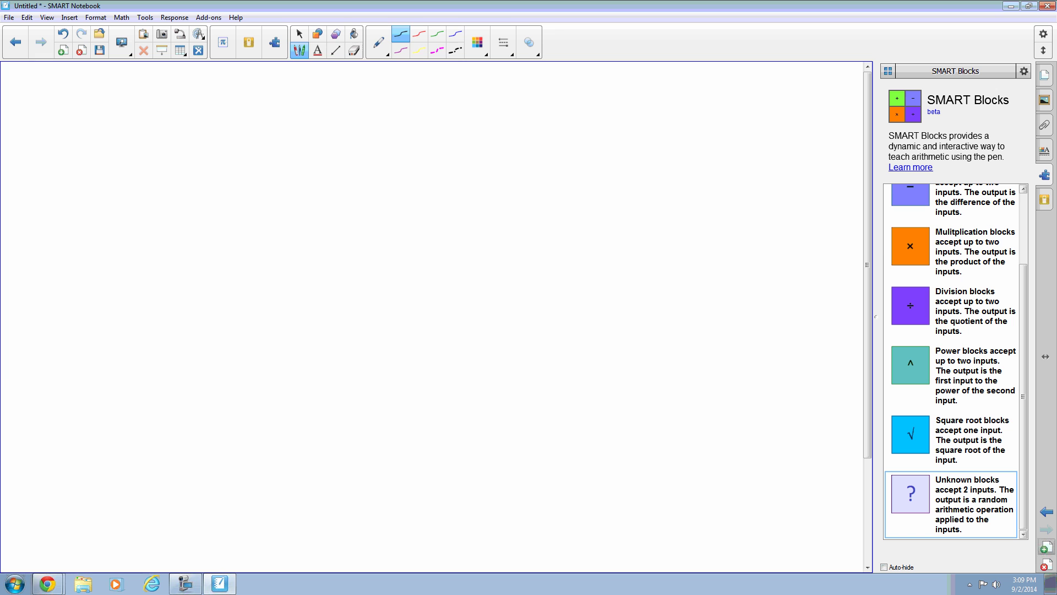
pyautogui.click(274, 42)
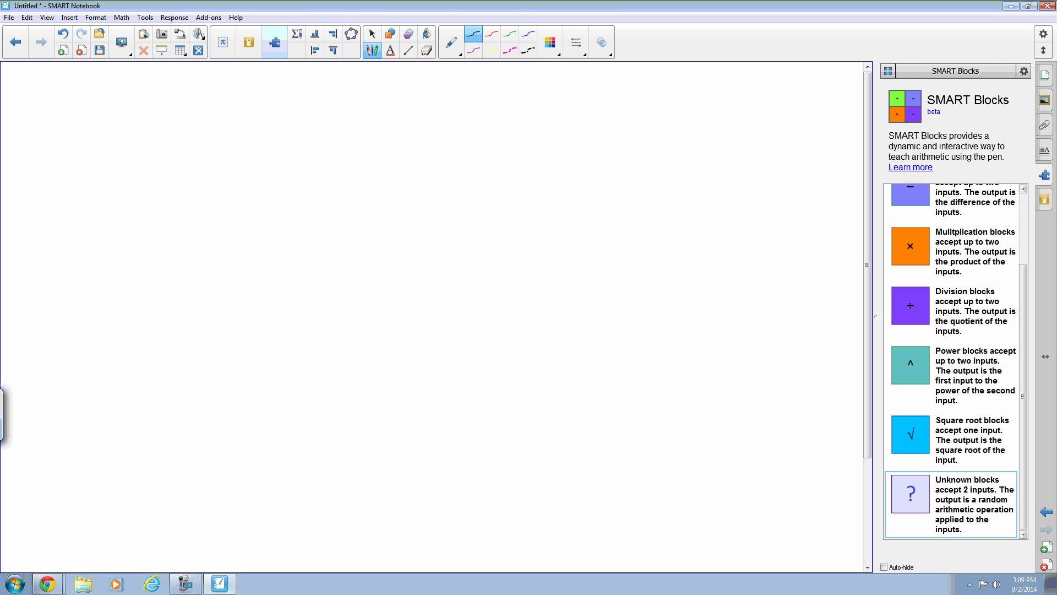
pyautogui.click(296, 34)
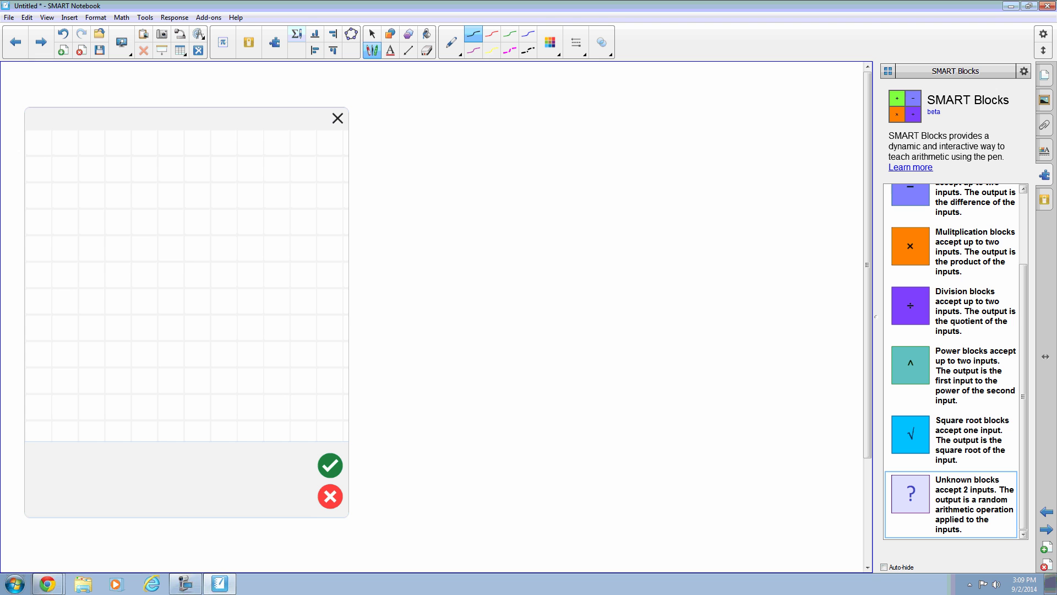
# Handwrite the equation 1+2=3 in the equation editor and insert it on the page
pyautogui.moveTo(68, 209); pyautogui.dragTo(67, 306)
pyautogui.moveTo(130, 223); pyautogui.dragTo(128, 295)
pyautogui.moveTo(109, 268); pyautogui.dragTo(159, 261)
pyautogui.moveTo(166, 211); pyautogui.dragTo(231, 295)
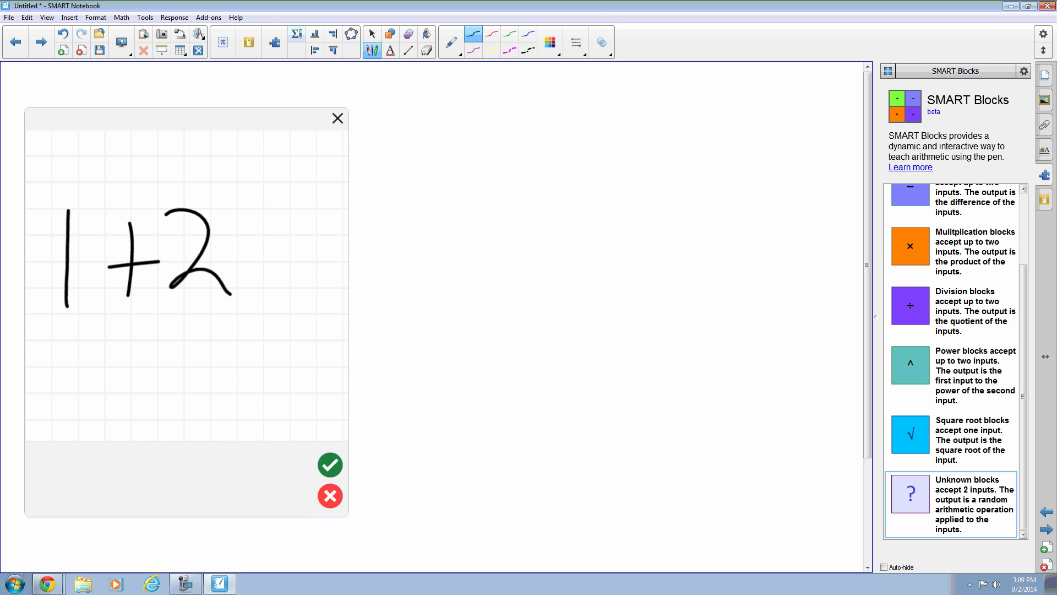
pyautogui.moveTo(245, 242); pyautogui.dragTo(289, 244)
pyautogui.moveTo(253, 268); pyautogui.dragTo(295, 267)
pyautogui.moveTo(306, 198)
pyautogui.mouseDown()
pyautogui.moveTo(315, 242)
pyautogui.moveTo(300, 303)
pyautogui.mouseUp()
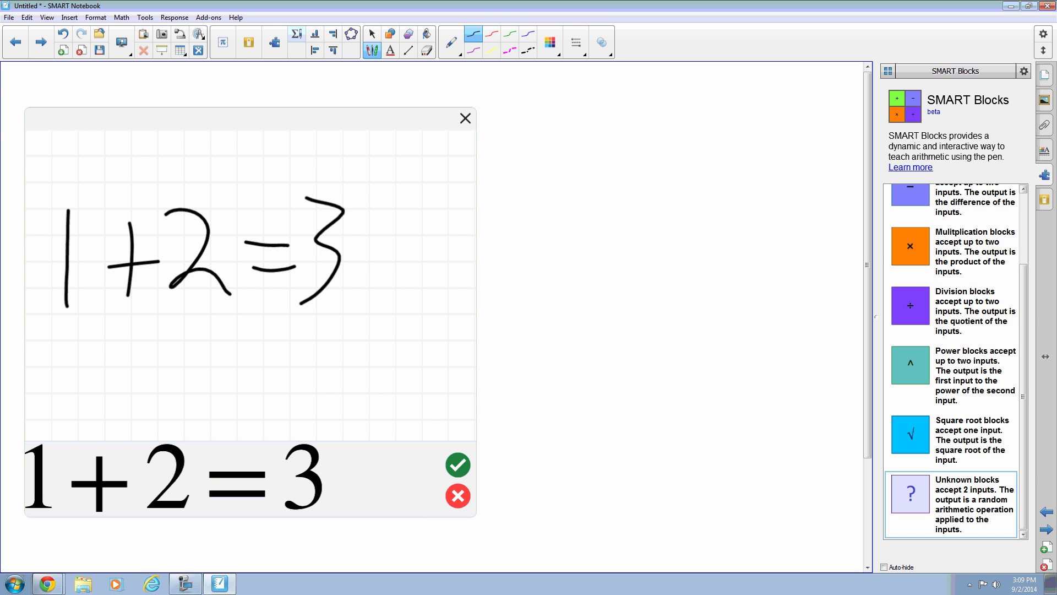
pyautogui.click(458, 465)
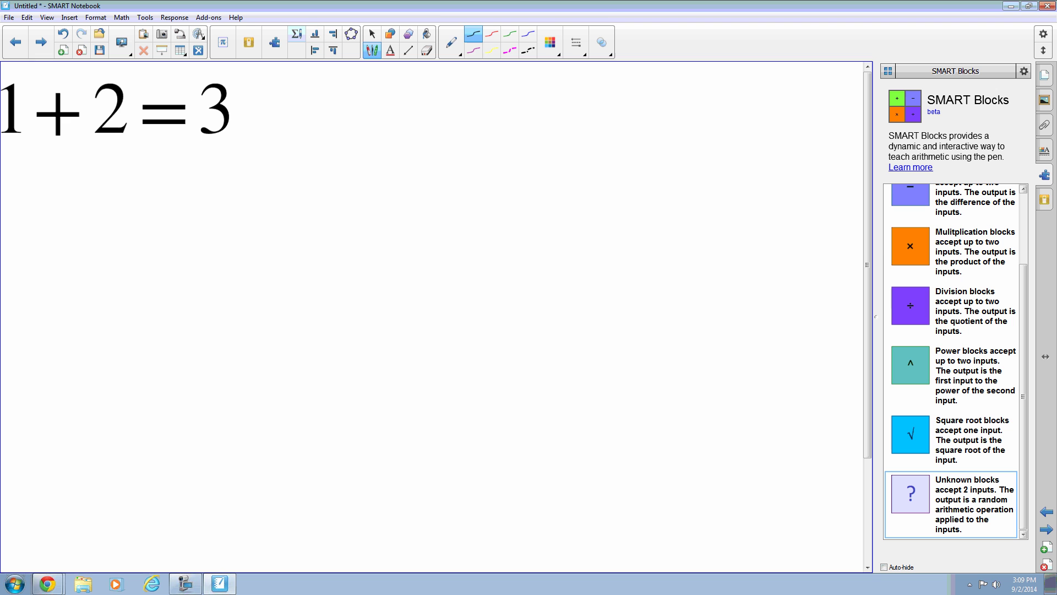
# Reopen the inserted equation for editing and erase its handwritten 2=3 part
pyautogui.click(372, 34)
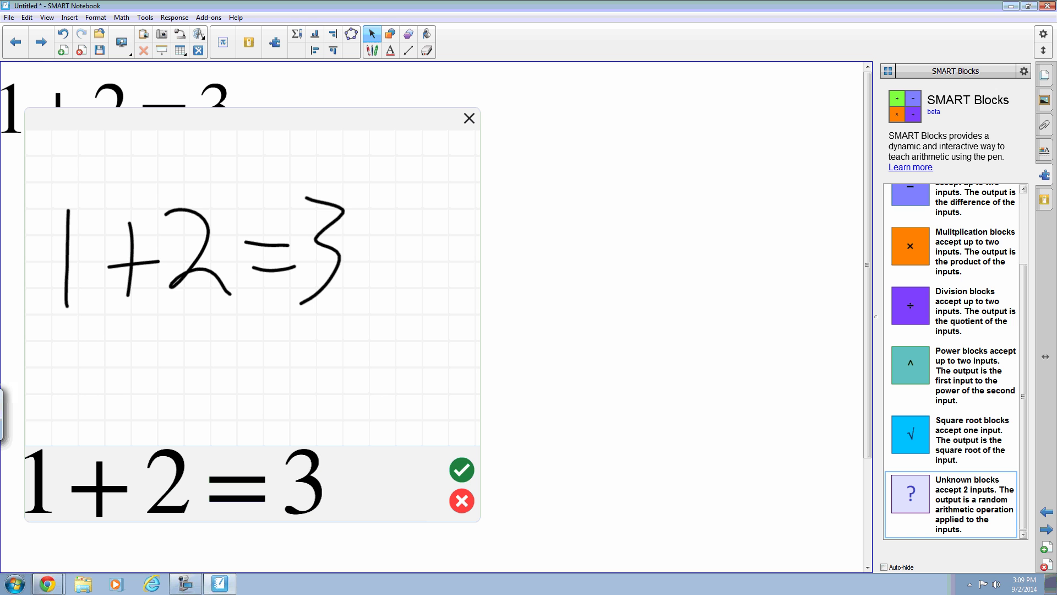
pyautogui.click(426, 50)
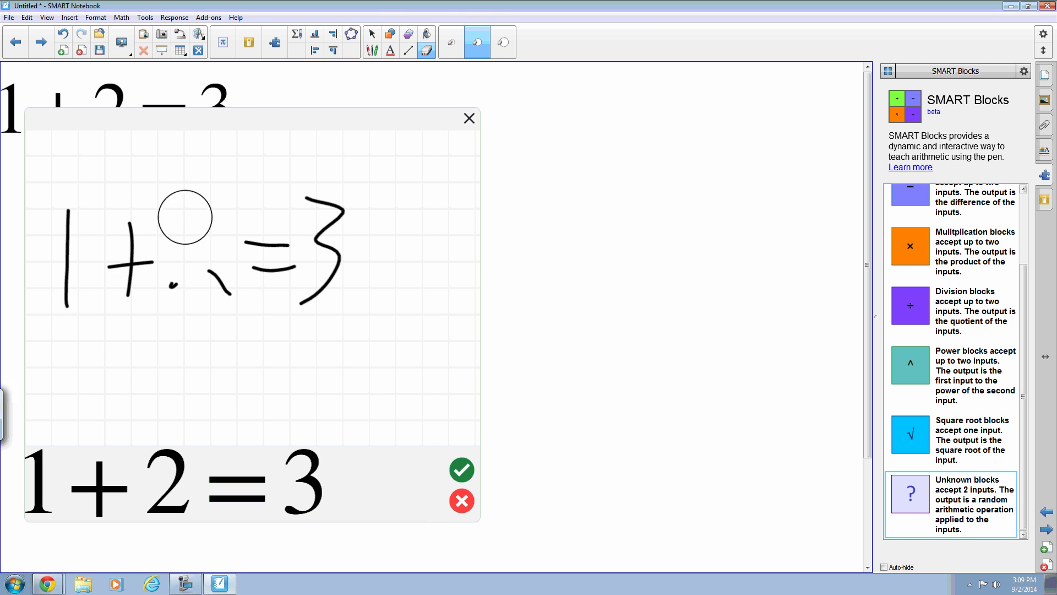
pyautogui.moveTo(185, 217)
pyautogui.mouseDown()
pyautogui.moveTo(243, 243)
pyautogui.moveTo(330, 210)
pyautogui.moveTo(331, 243)
pyautogui.moveTo(184, 267)
pyautogui.mouseUp()
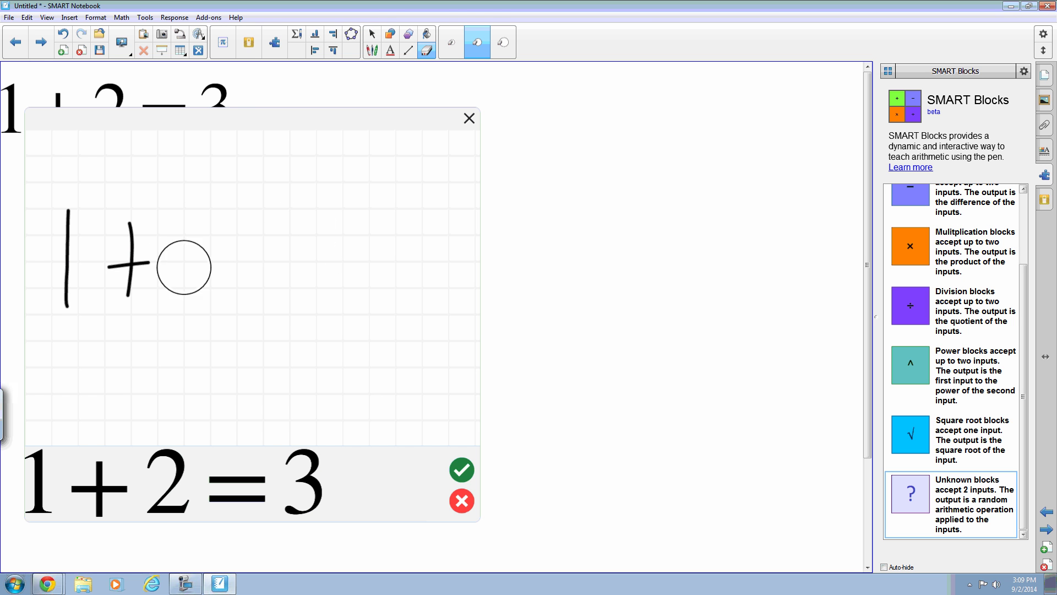
# Handwrite 4=5 after the 1+ to complete the edited equation
pyautogui.click(372, 50)
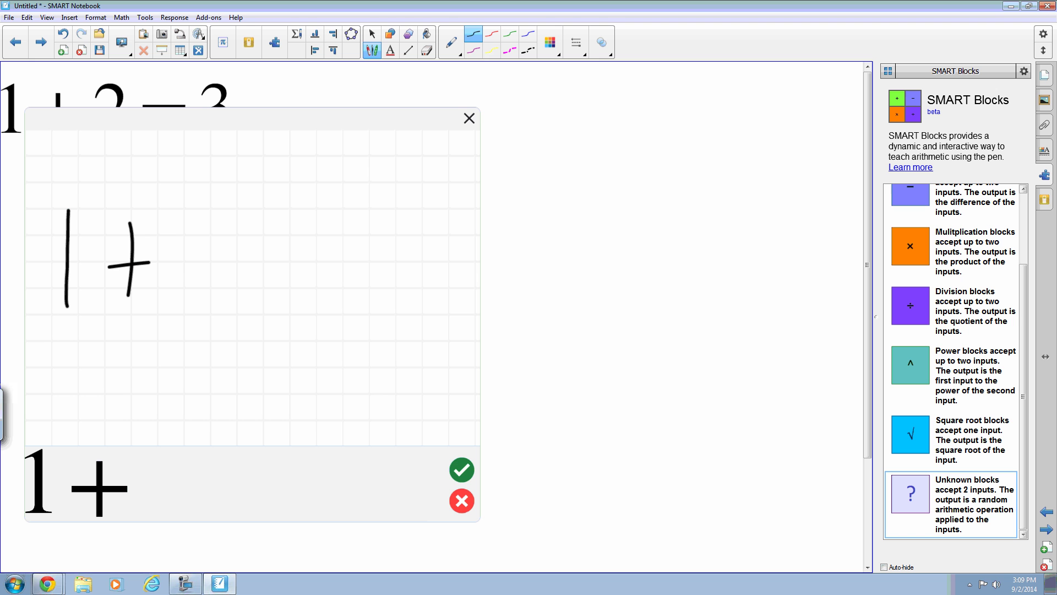
pyautogui.moveTo(184, 202)
pyautogui.mouseDown()
pyautogui.moveTo(173, 212)
pyautogui.moveTo(216, 252)
pyautogui.mouseUp()
pyautogui.moveTo(231, 194); pyautogui.dragTo(204, 312)
pyautogui.moveTo(260, 257); pyautogui.dragTo(308, 260)
pyautogui.moveTo(260, 299)
pyautogui.mouseDown()
pyautogui.moveTo(366, 308)
pyautogui.moveTo(328, 318)
pyautogui.mouseUp()
pyautogui.moveTo(350, 226); pyautogui.dragTo(422, 214)
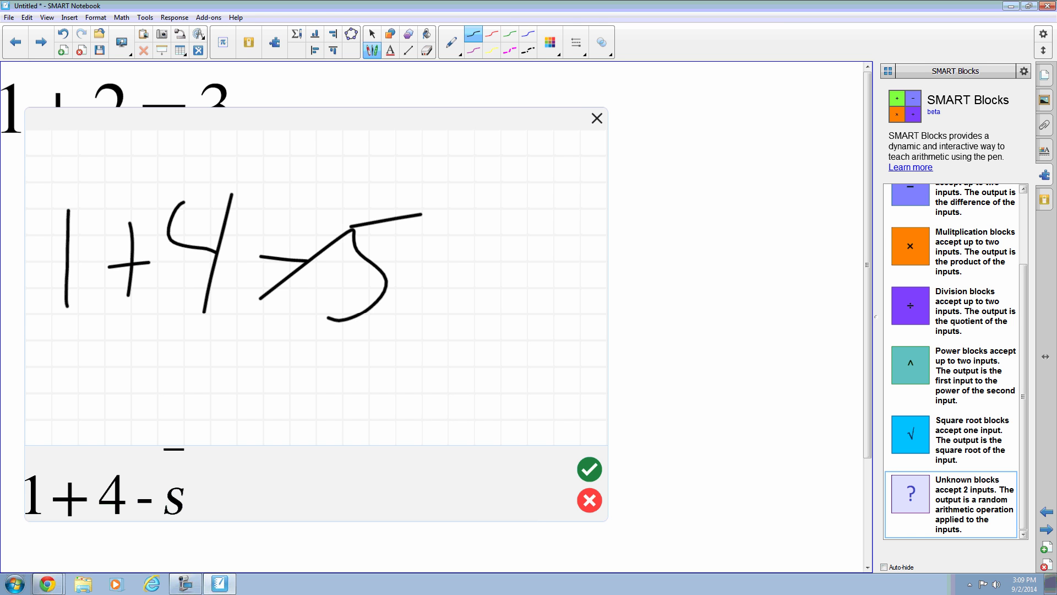
# Erase the faulty equals sign, rewrite it between the 4 and 5, and insert the edited equation 1+4=5 on the page
pyautogui.click(427, 50)
pyautogui.moveTo(276, 224)
pyautogui.mouseDown()
pyautogui.moveTo(299, 236)
pyautogui.moveTo(331, 230)
pyautogui.mouseUp()
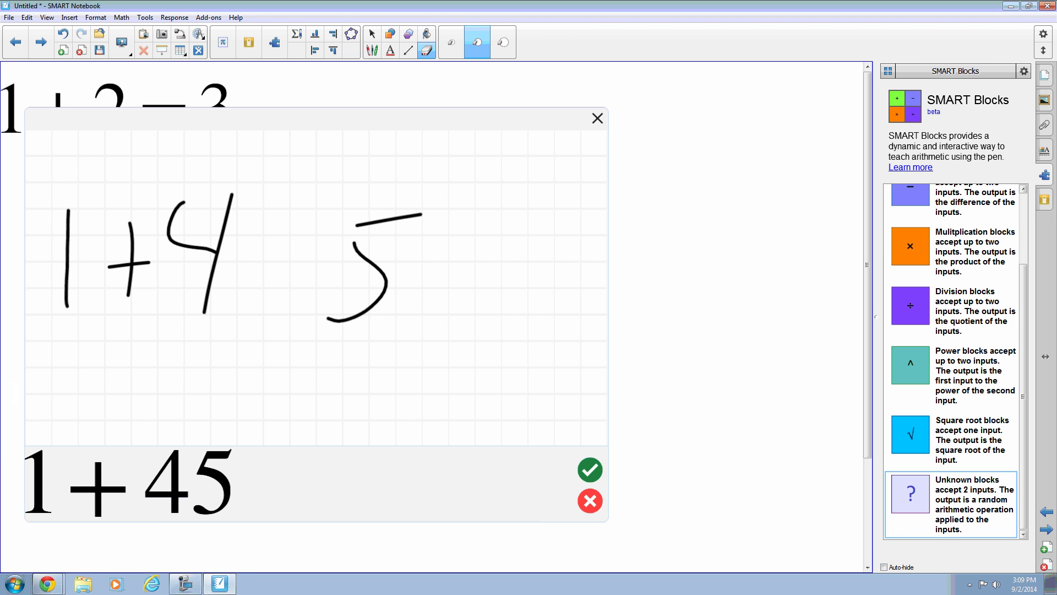
pyautogui.click(372, 50)
pyautogui.moveTo(263, 242); pyautogui.dragTo(313, 256)
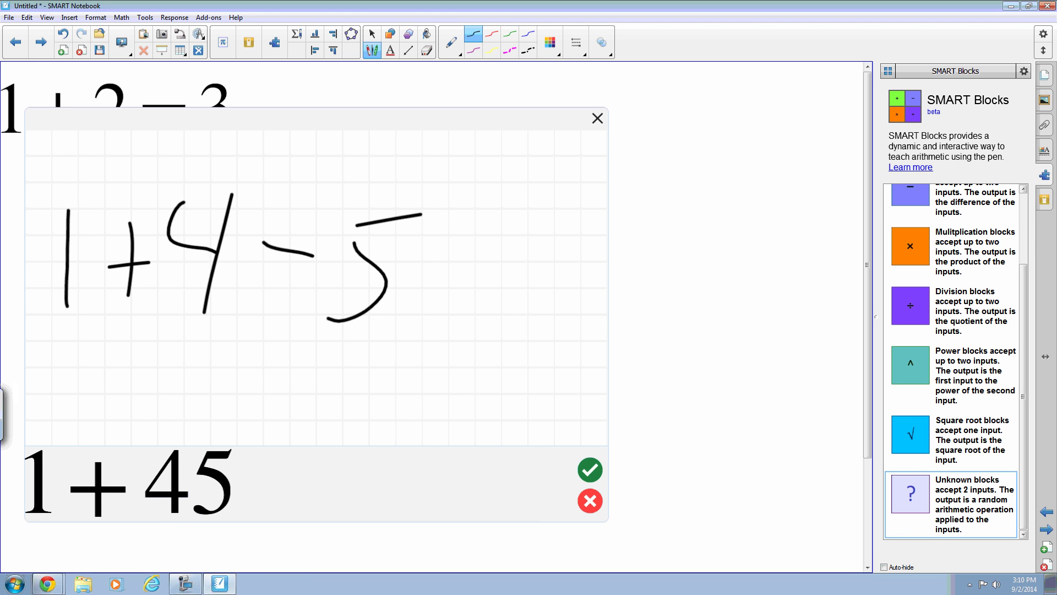
pyautogui.moveTo(266, 280); pyautogui.dragTo(307, 289)
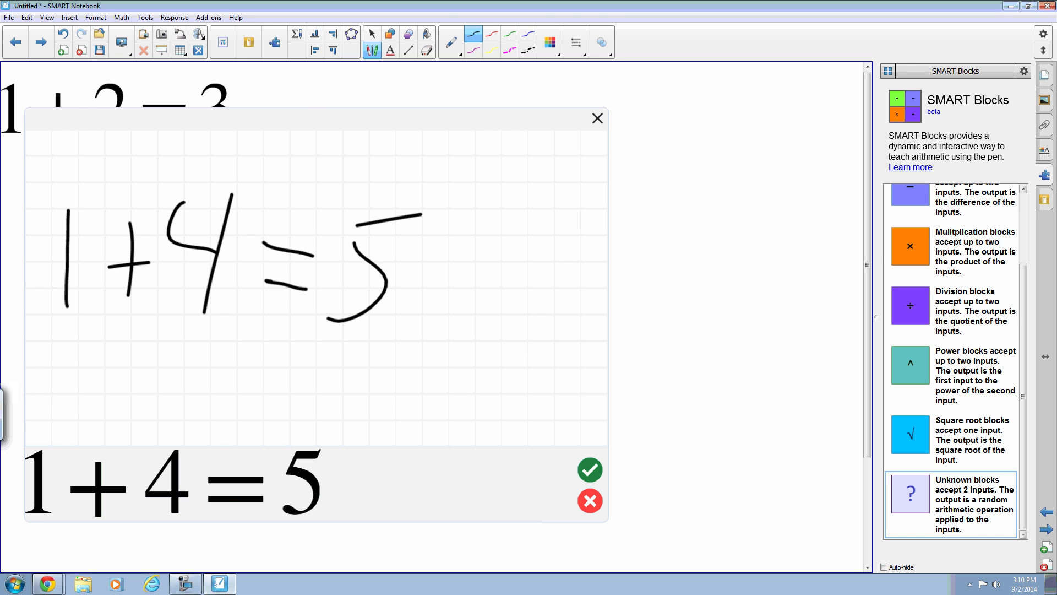
pyautogui.click(590, 470)
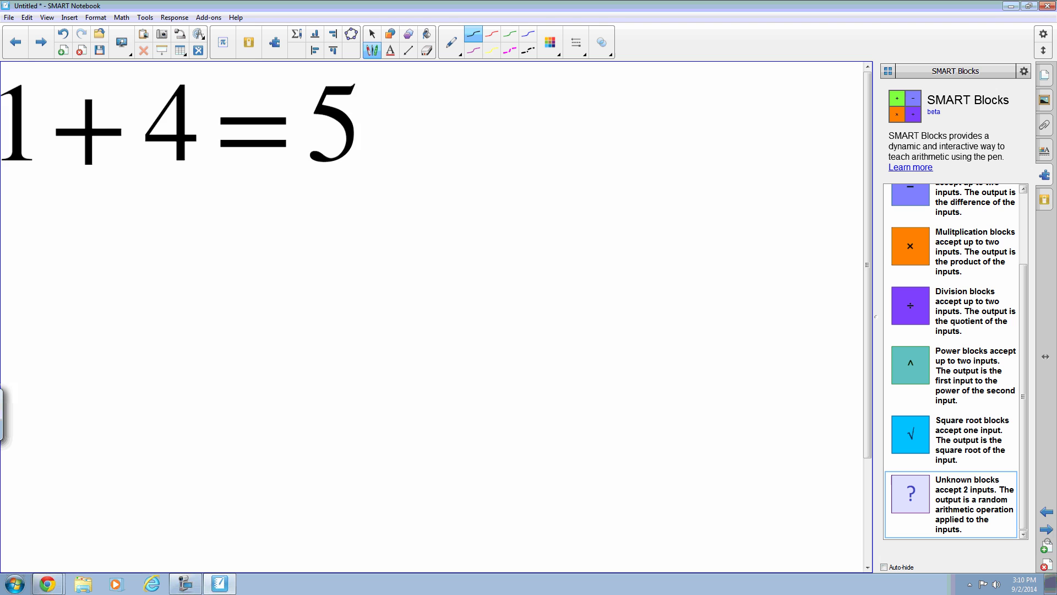
# Add a blank page and draw a square outline near its center
pyautogui.click(1047, 545)
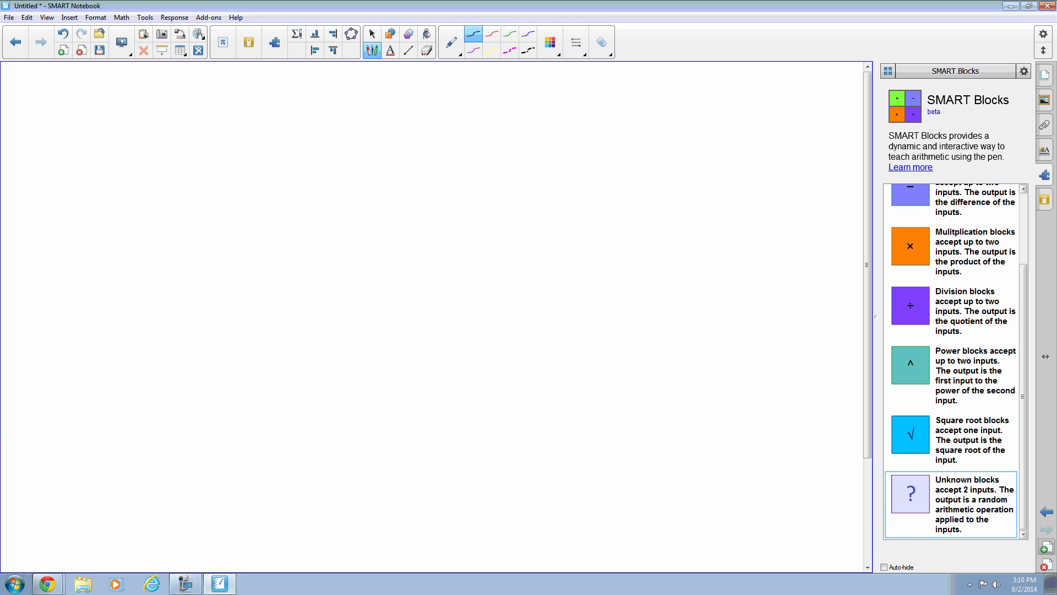
pyautogui.click(390, 33)
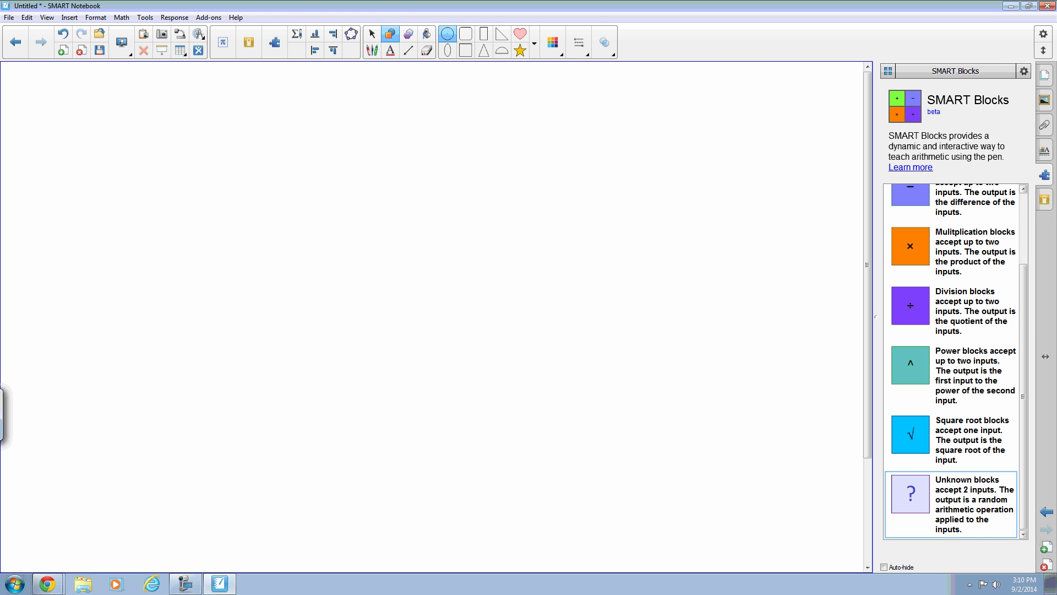
pyautogui.click(465, 50)
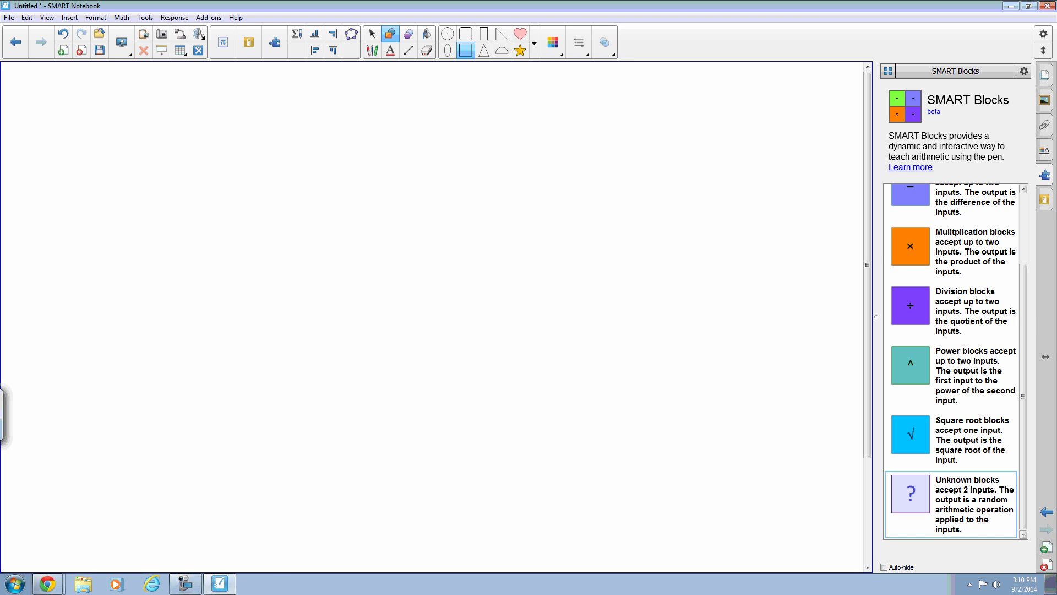
pyautogui.moveTo(316, 265); pyautogui.dragTo(467, 413)
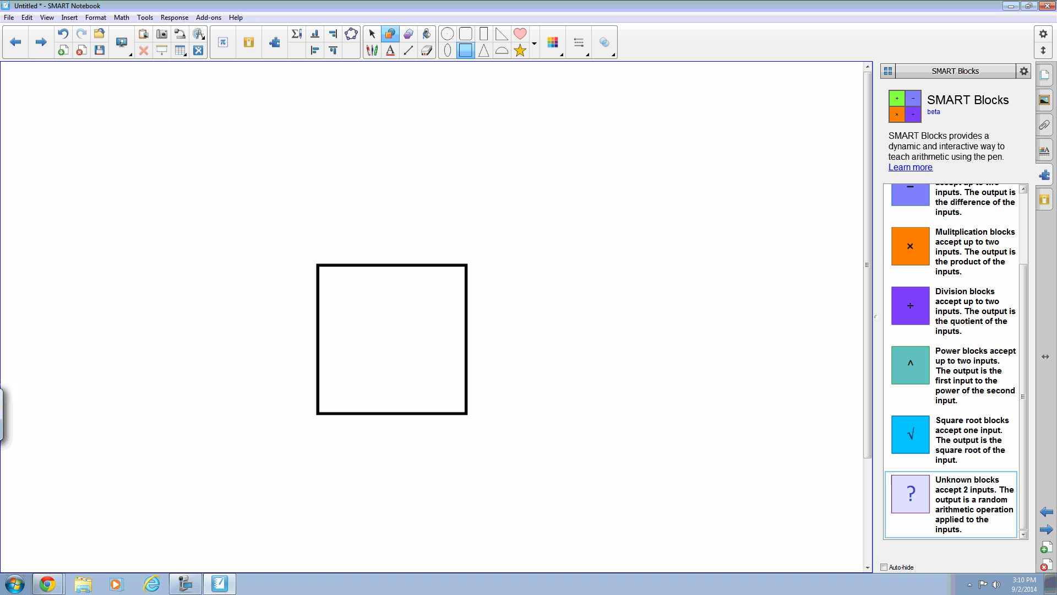
# Give the square a Flip around axis object animation with the Middle Vertical direction
pyautogui.click(372, 33)
pyautogui.click(392, 265)
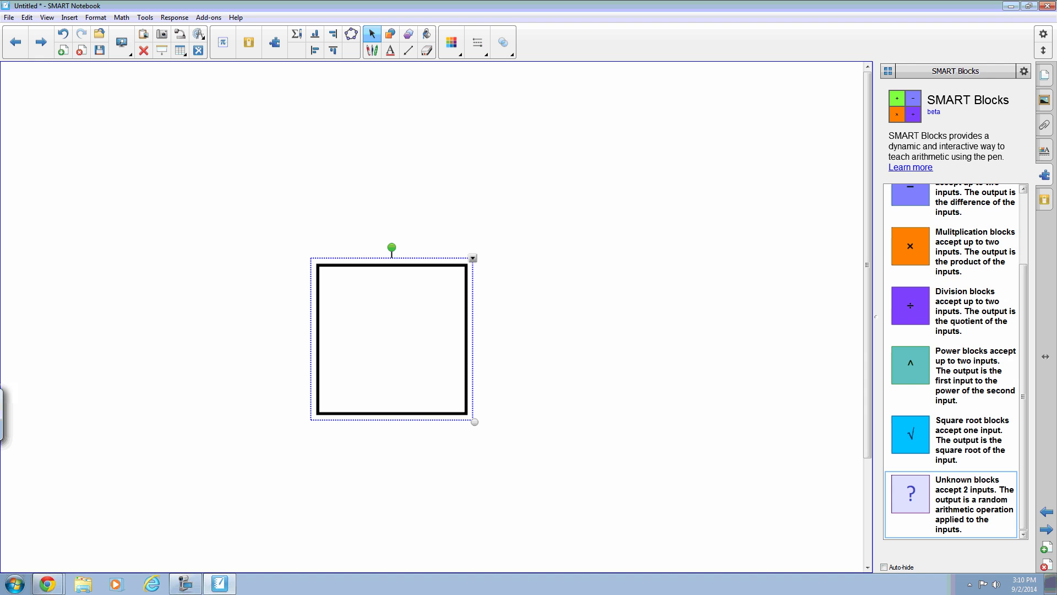
pyautogui.click(1044, 150)
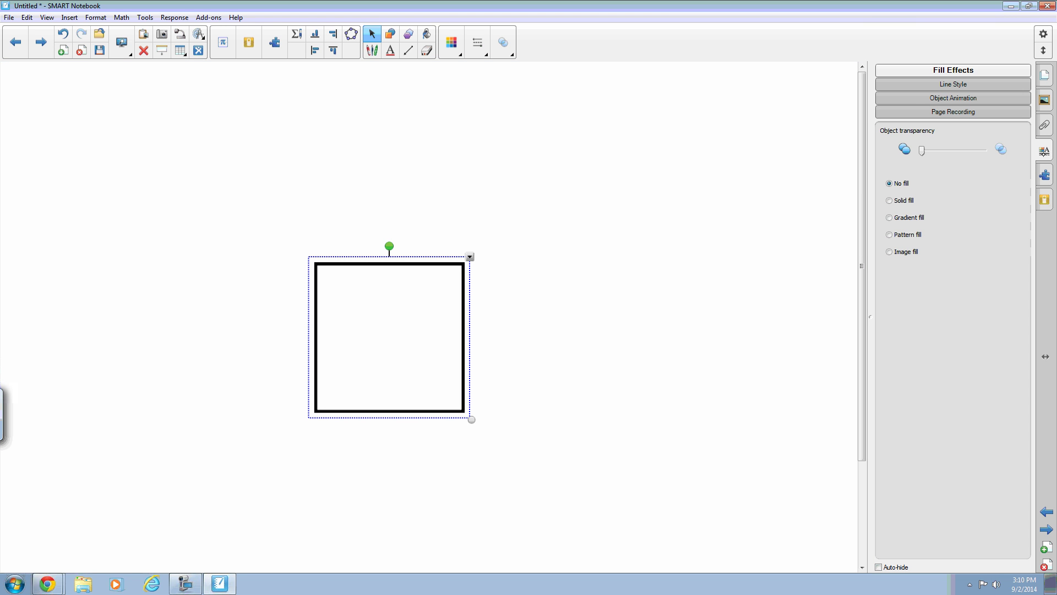
pyautogui.click(946, 99)
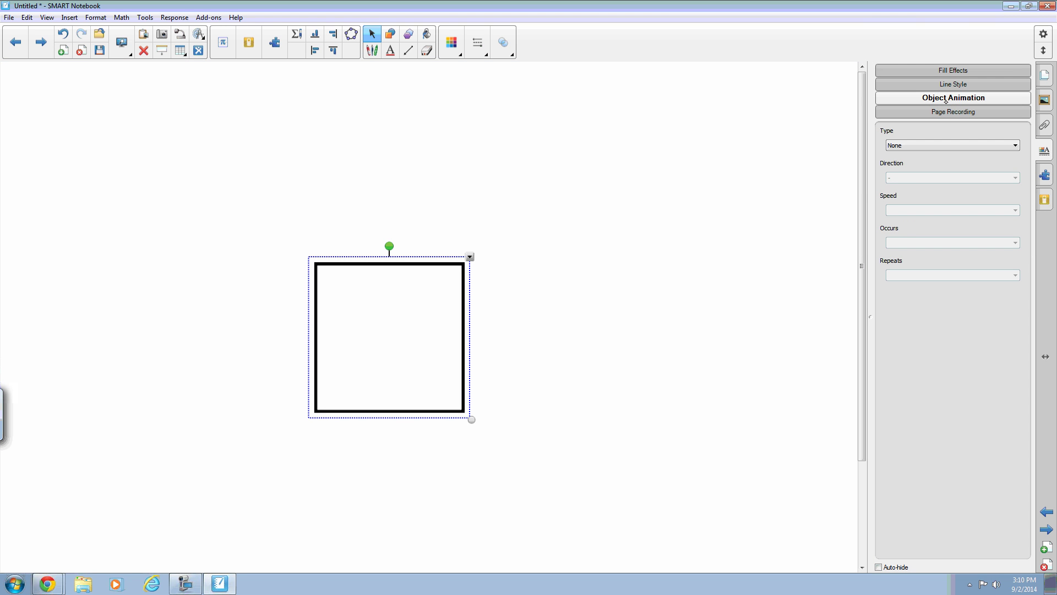
pyautogui.click(926, 146)
pyautogui.click(916, 177)
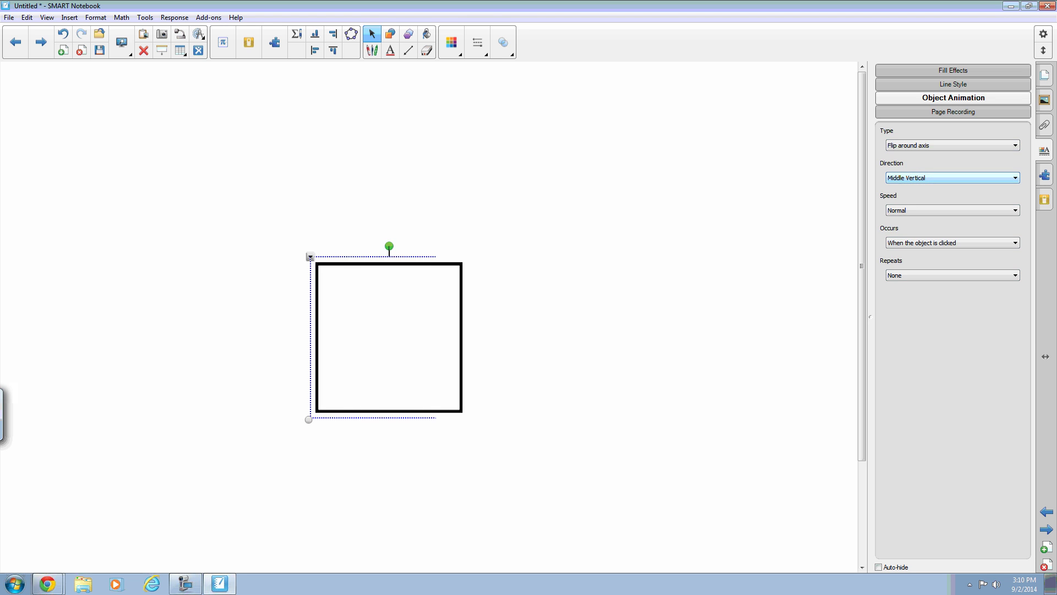
# Deselect the square and trigger its flip animation on the page to preview it
pyautogui.click(374, 33)
pyautogui.click(455, 295)
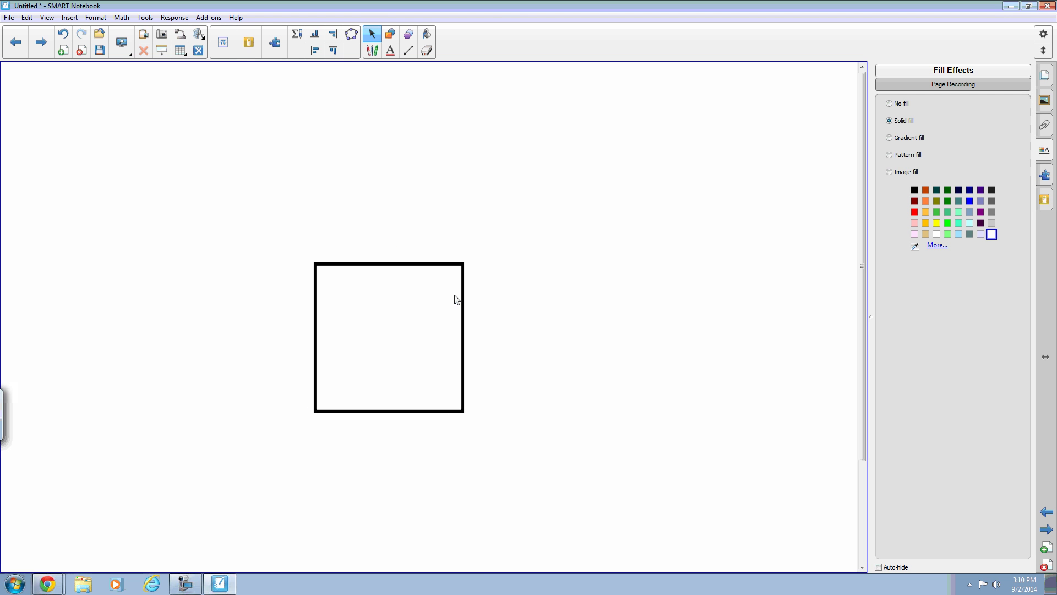
pyautogui.click(455, 295)
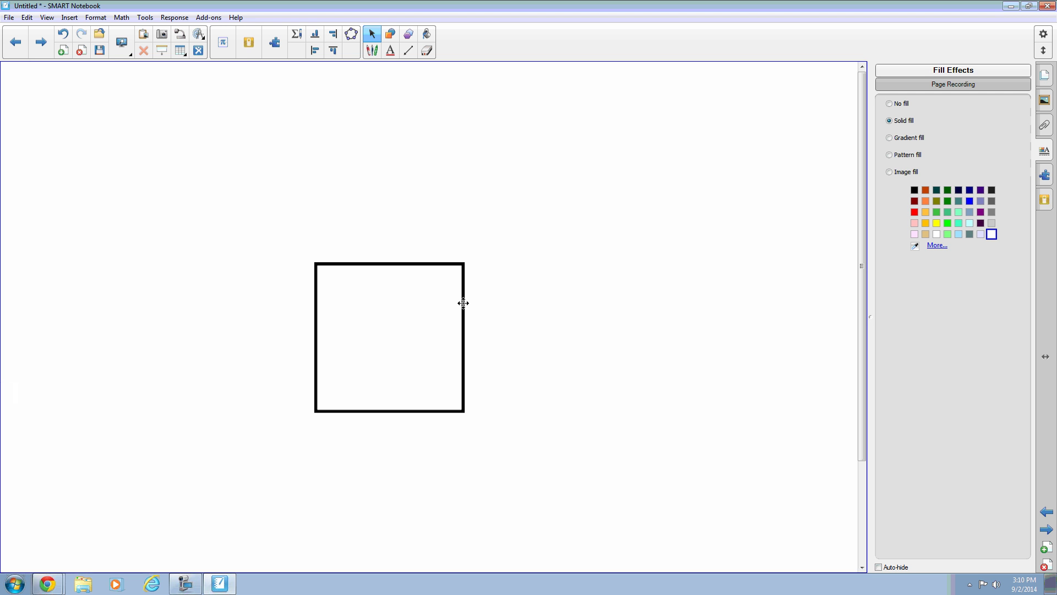
# Add another blank page and start a page recording on it
pyautogui.click(1046, 542)
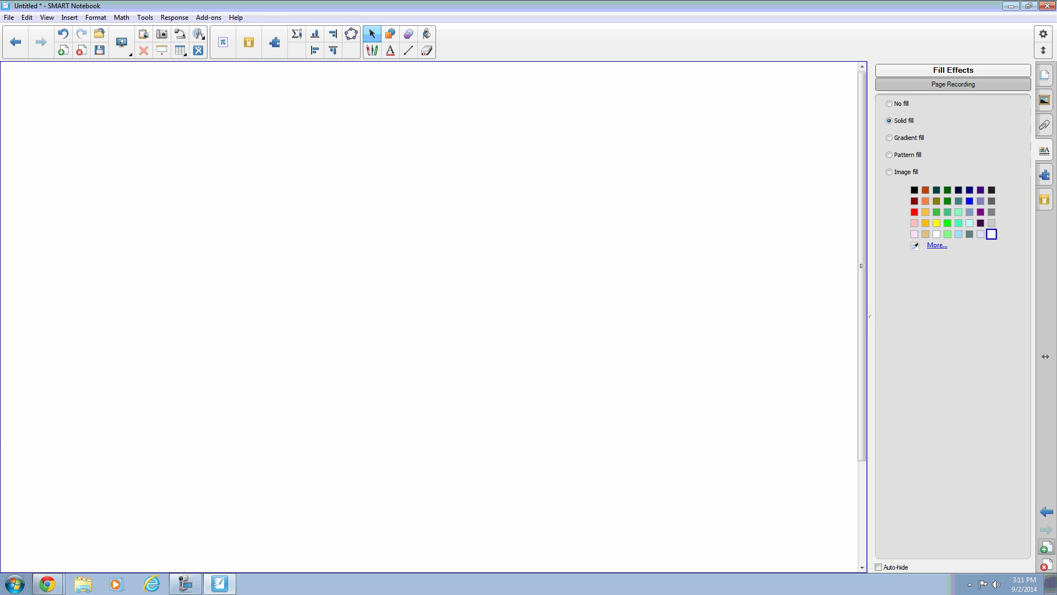
pyautogui.click(947, 82)
pyautogui.click(952, 111)
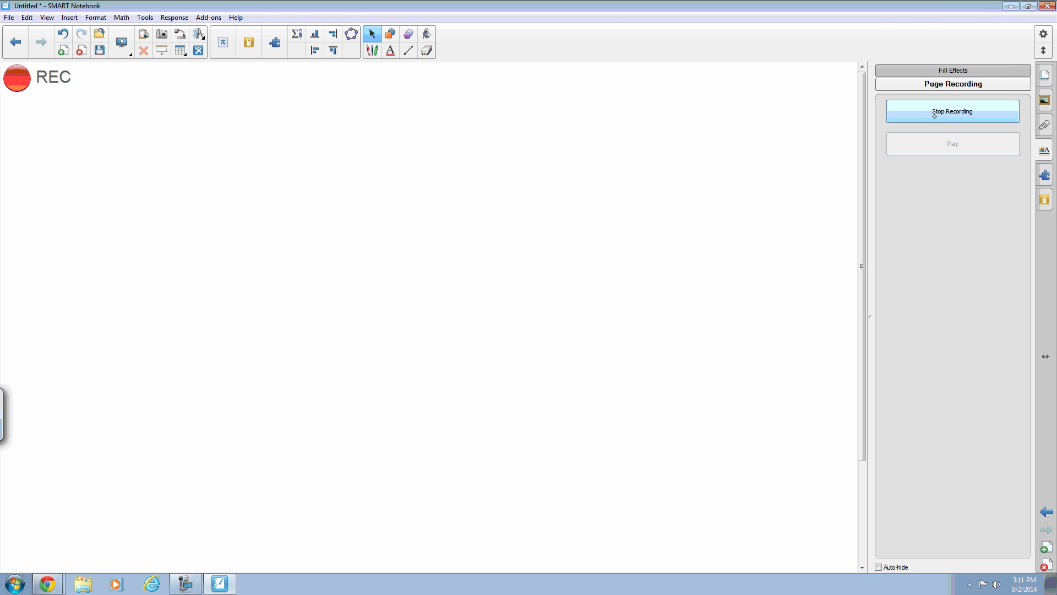
# Handwrite the equation 2x+1=3 in black pen across the upper part of the page
pyautogui.click(373, 50)
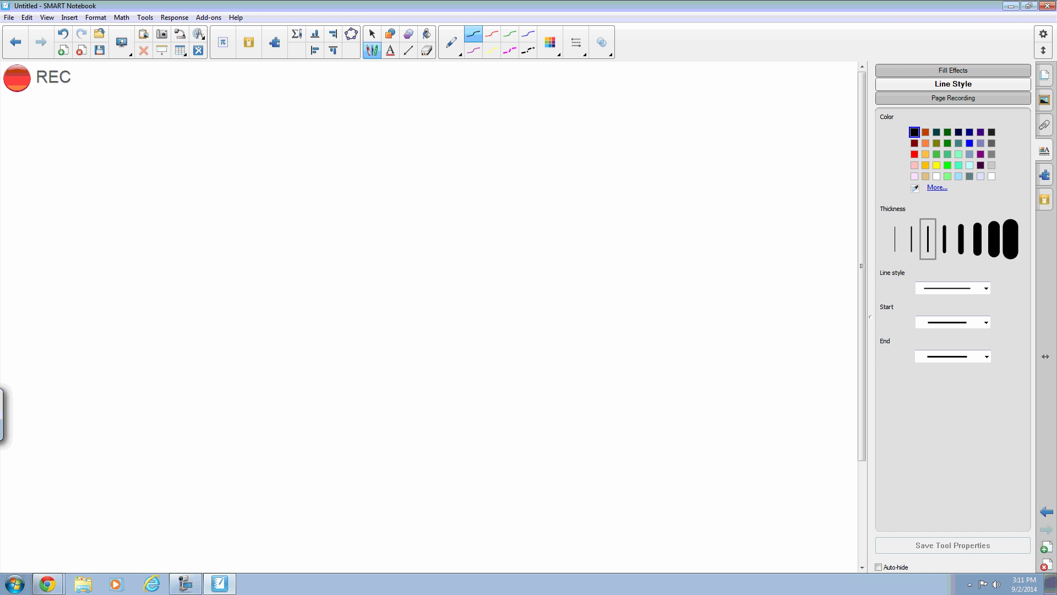
pyautogui.moveTo(154, 148)
pyautogui.mouseDown()
pyautogui.moveTo(161, 227)
pyautogui.moveTo(237, 259)
pyautogui.mouseUp()
pyautogui.moveTo(267, 181); pyautogui.dragTo(320, 234)
pyautogui.moveTo(322, 163); pyautogui.dragTo(271, 242)
pyautogui.moveTo(380, 164); pyautogui.dragTo(372, 238)
pyautogui.moveTo(363, 197); pyautogui.dragTo(403, 205)
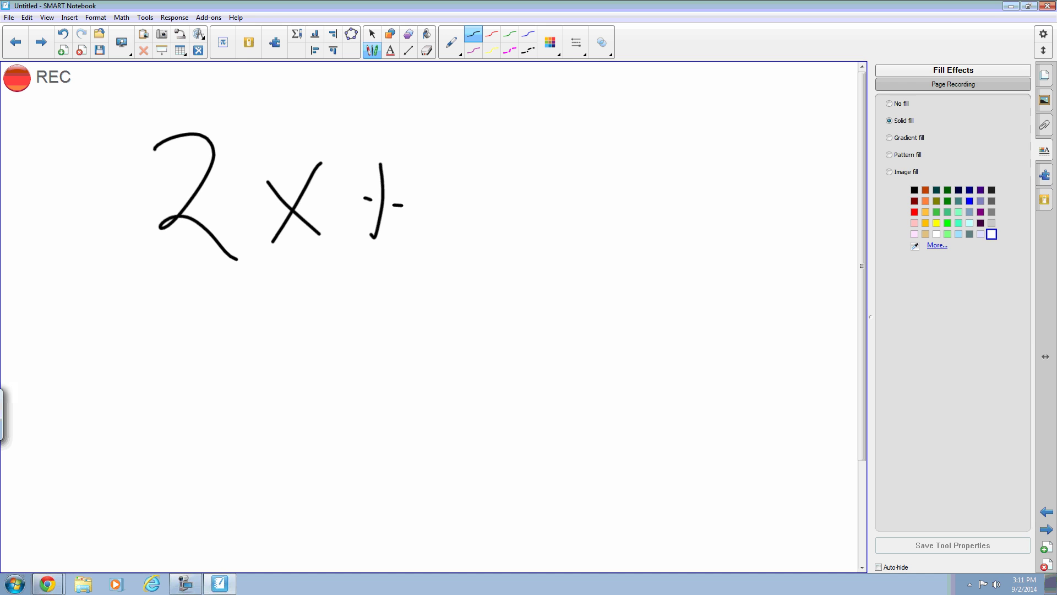
pyautogui.moveTo(445, 129); pyautogui.dragTo(438, 232)
pyautogui.moveTo(488, 171)
pyautogui.mouseDown()
pyautogui.moveTo(530, 180)
pyautogui.moveTo(529, 209)
pyautogui.mouseUp()
pyautogui.moveTo(571, 128)
pyautogui.mouseDown()
pyautogui.moveTo(583, 127)
pyautogui.moveTo(566, 246)
pyautogui.mouseUp()
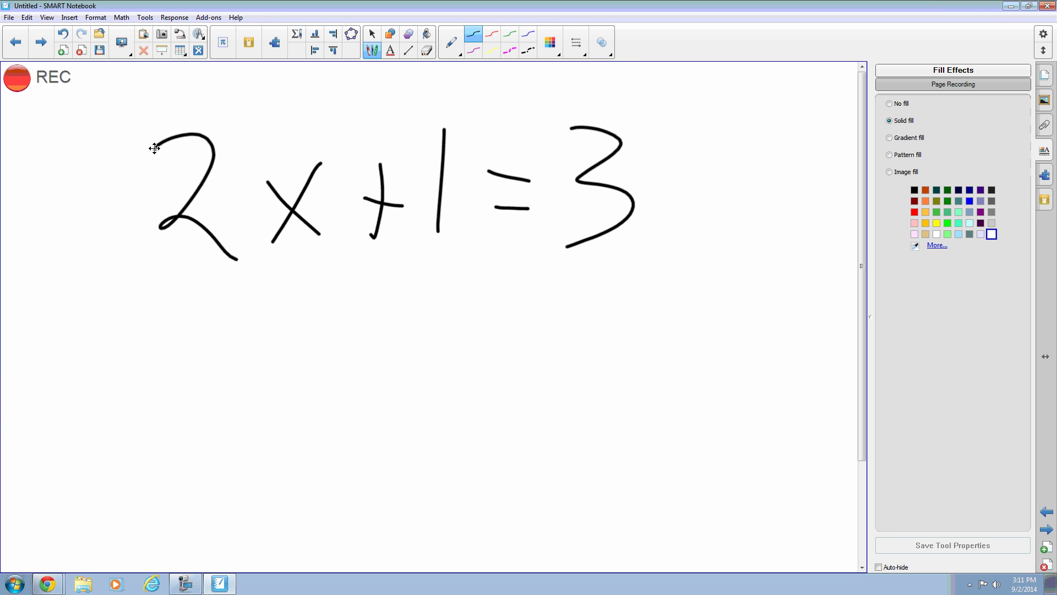
# Write -1 below the +1 and below the 3 to subtract 1 from both sides
pyautogui.moveTo(356, 312); pyautogui.dragTo(393, 319)
pyautogui.moveTo(425, 275); pyautogui.dragTo(424, 339)
pyautogui.moveTo(528, 298); pyautogui.dragTo(567, 307)
pyautogui.moveTo(604, 266); pyautogui.dragTo(595, 350)
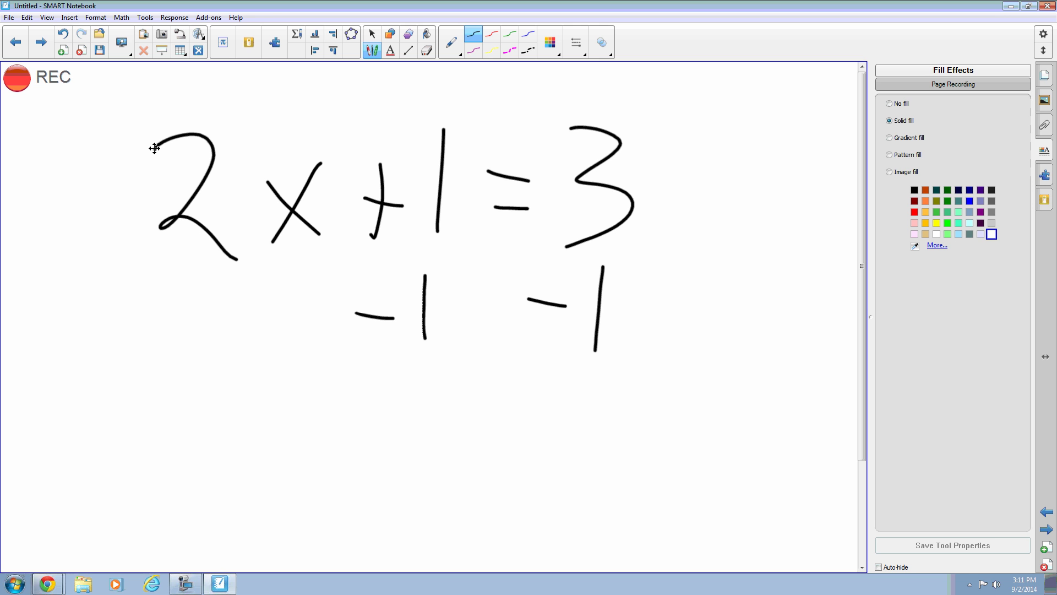
# Write 2x=2 on the next line and divide both sides by 2 with fraction bars
pyautogui.moveTo(274, 403)
pyautogui.mouseDown()
pyautogui.moveTo(300, 447)
pyautogui.moveTo(339, 456)
pyautogui.mouseUp()
pyautogui.moveTo(357, 419); pyautogui.dragTo(410, 443)
pyautogui.moveTo(402, 404); pyautogui.dragTo(367, 447)
pyautogui.moveTo(426, 411)
pyautogui.mouseDown()
pyautogui.moveTo(456, 411)
pyautogui.moveTo(463, 429)
pyautogui.mouseUp()
pyautogui.moveTo(493, 378)
pyautogui.mouseDown()
pyautogui.moveTo(548, 400)
pyautogui.moveTo(557, 449)
pyautogui.mouseUp()
pyautogui.moveTo(278, 459); pyautogui.dragTo(446, 444)
pyautogui.moveTo(327, 473)
pyautogui.mouseDown()
pyautogui.moveTo(337, 511)
pyautogui.moveTo(407, 498)
pyautogui.mouseUp()
pyautogui.moveTo(497, 457); pyautogui.dragTo(582, 450)
pyautogui.moveTo(504, 488)
pyautogui.mouseDown()
pyautogui.moveTo(521, 509)
pyautogui.moveTo(558, 518)
pyautogui.mouseUp()
# Handwrite the solution x=1 beside the divided equation
pyautogui.moveTo(621, 468); pyautogui.dragTo(663, 496)
pyautogui.moveTo(661, 453); pyautogui.dragTo(625, 498)
pyautogui.moveTo(682, 466); pyautogui.dragTo(707, 468)
pyautogui.moveTo(670, 485); pyautogui.dragTo(700, 485)
pyautogui.moveTo(738, 433); pyautogui.dragTo(730, 516)
# Stop the page recording and play it back with the playback controls near the page's lower edge
pyautogui.click(952, 86)
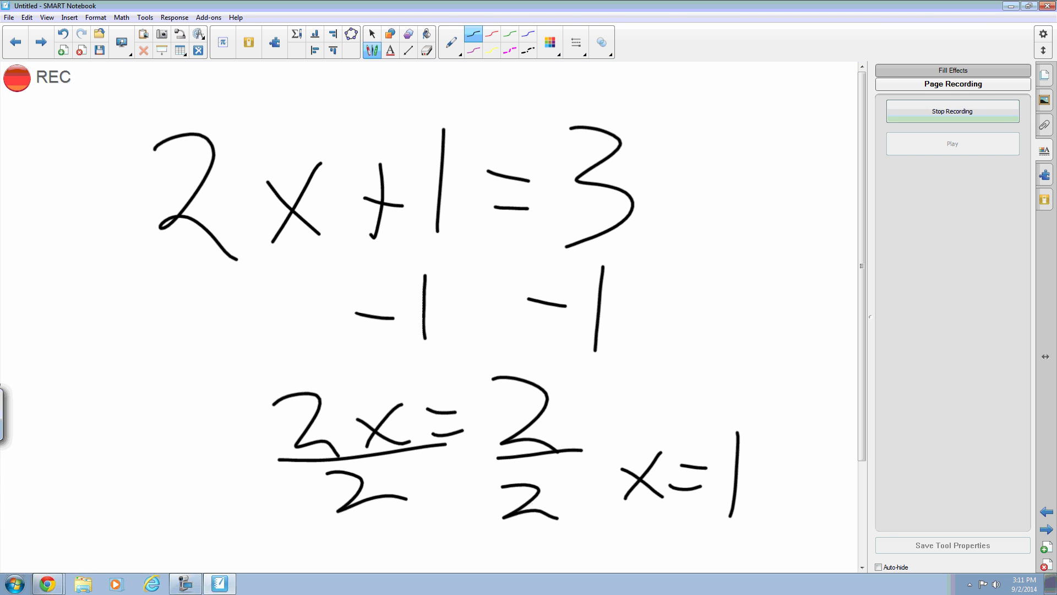
pyautogui.click(952, 111)
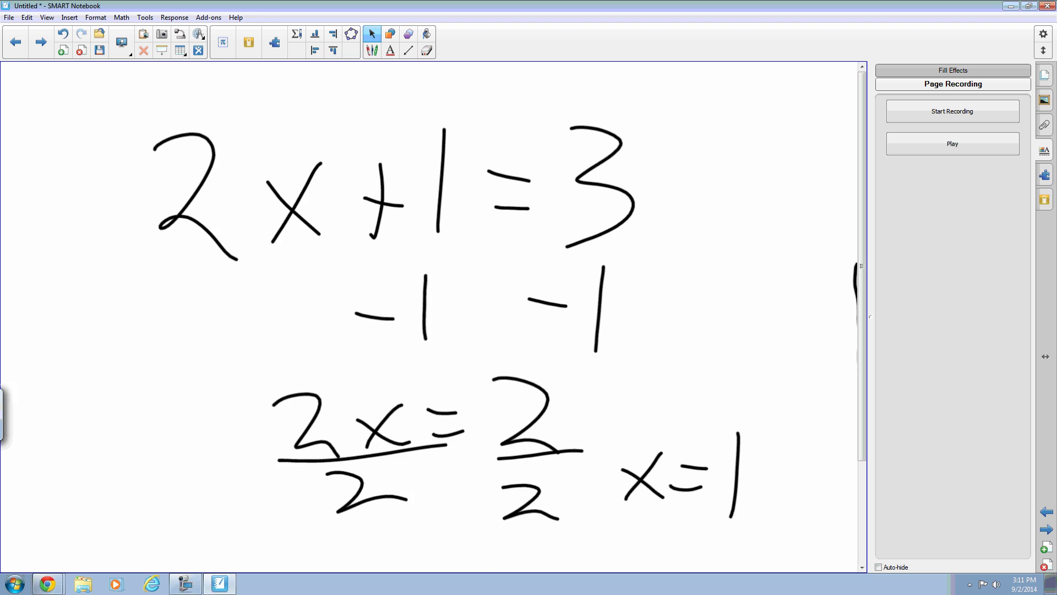
pyautogui.moveTo(862, 247); pyautogui.dragTo(863, 348)
pyautogui.click(441, 498)
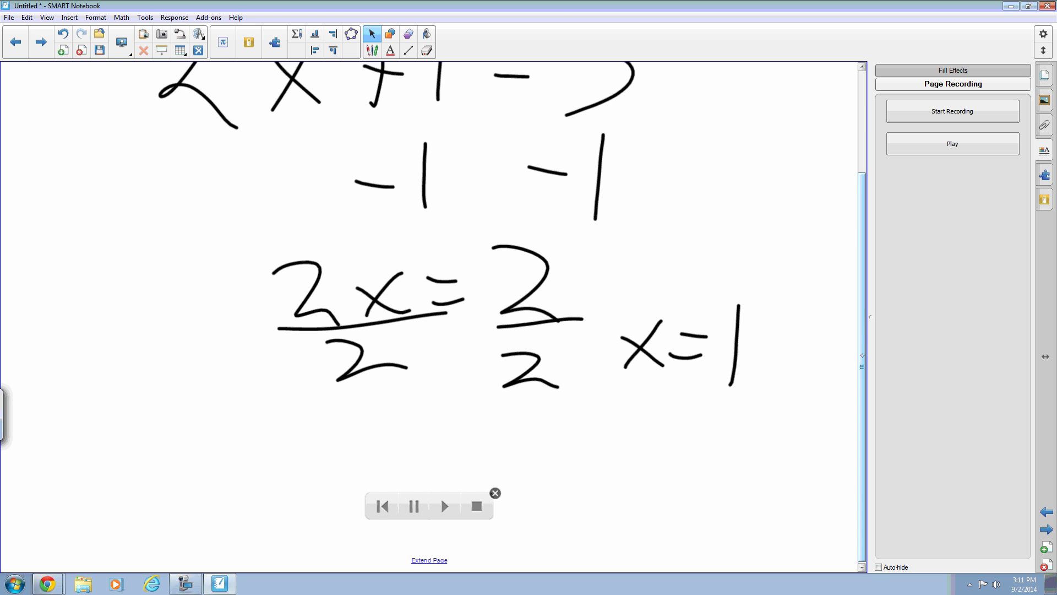
pyautogui.click(186, 581)
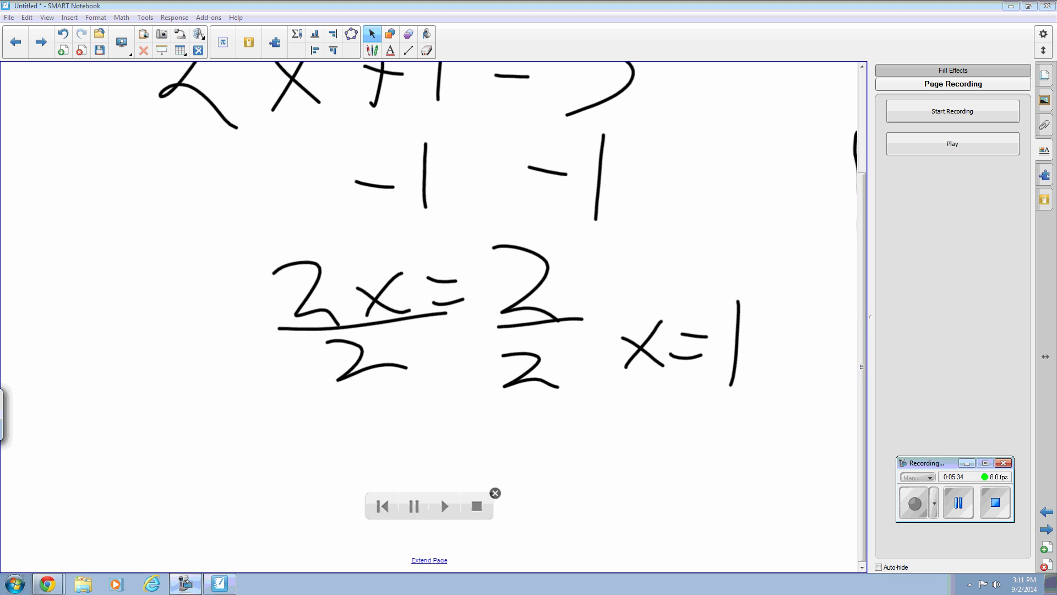